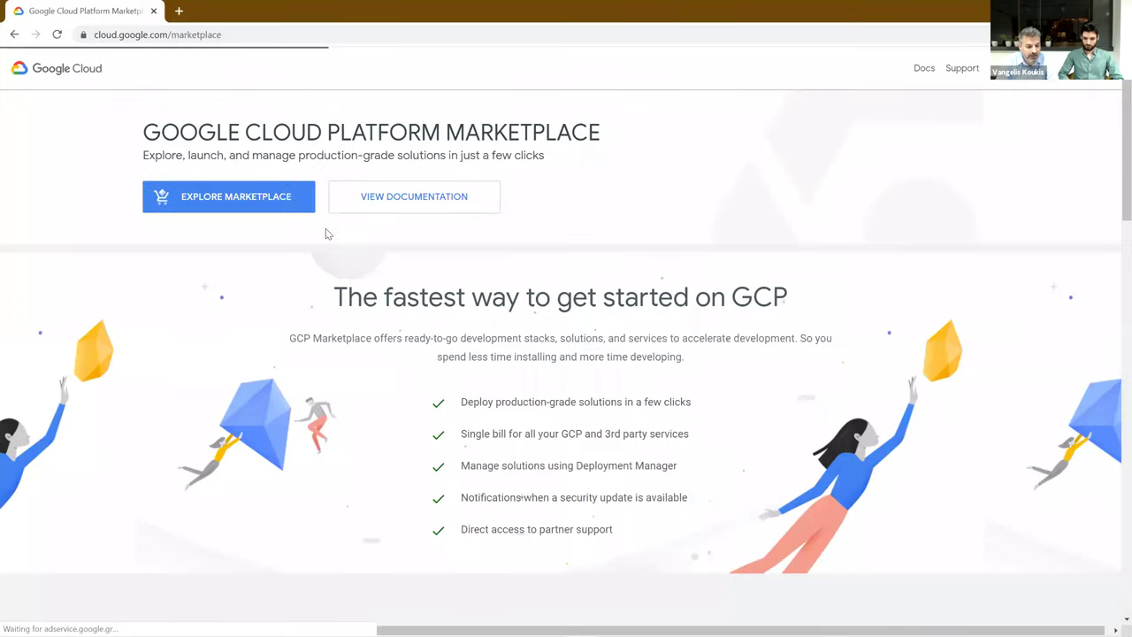
Explore the Google Cloud Marketplace, search for "minikf" and open the MiniKF listing by Arrikto.
click(278, 204)
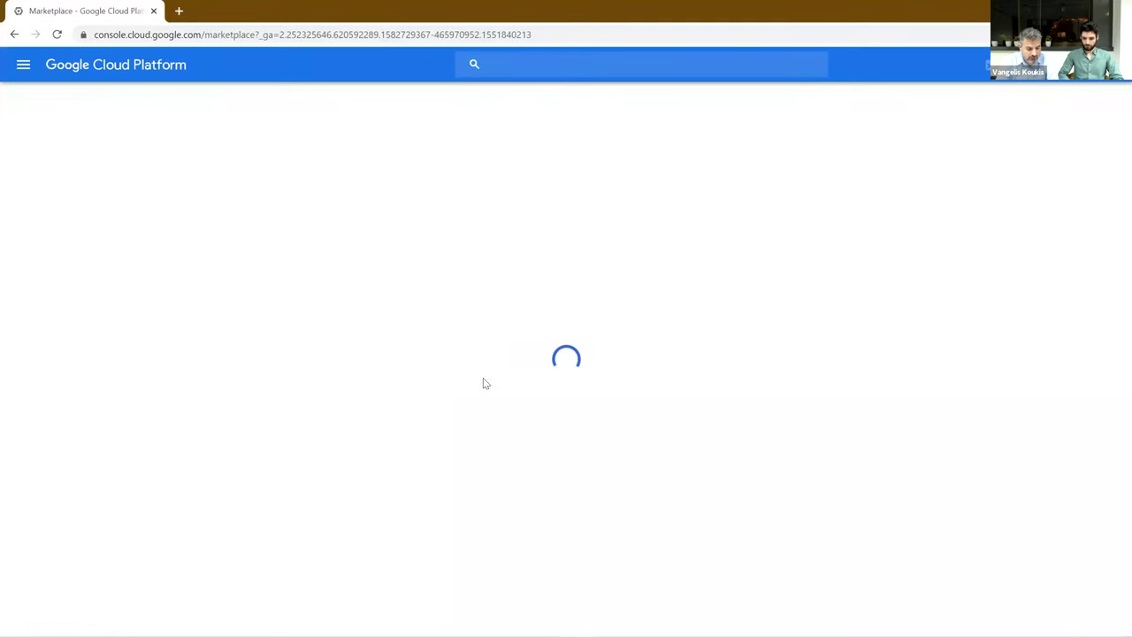
text(minikf)
key(BackSpace)
key(BackSpace)
text(ikf)
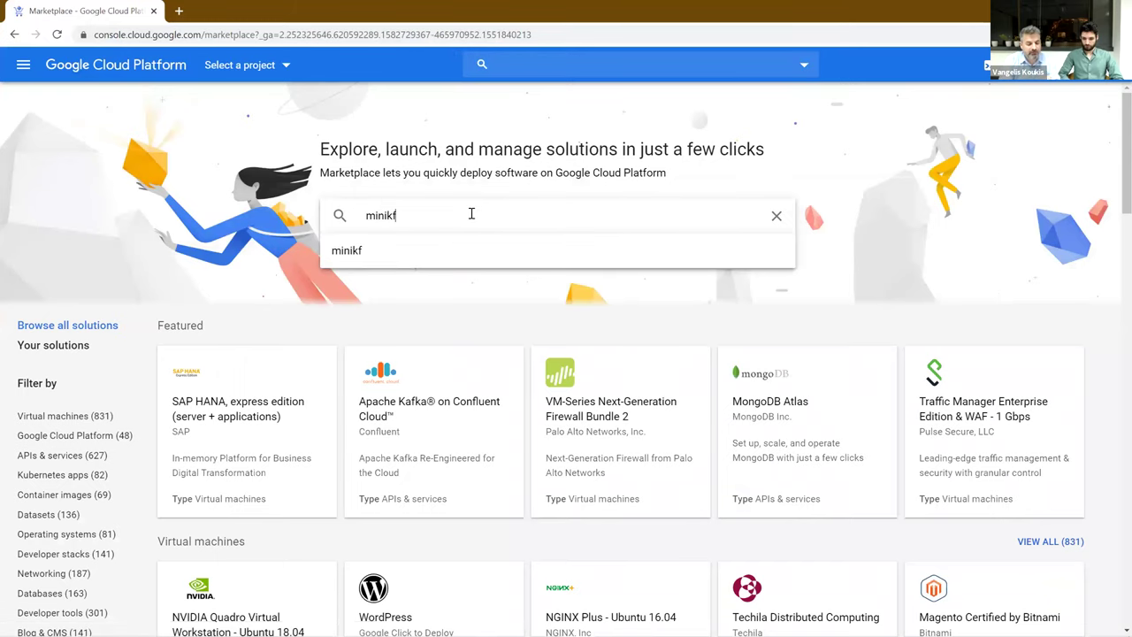
click(404, 254)
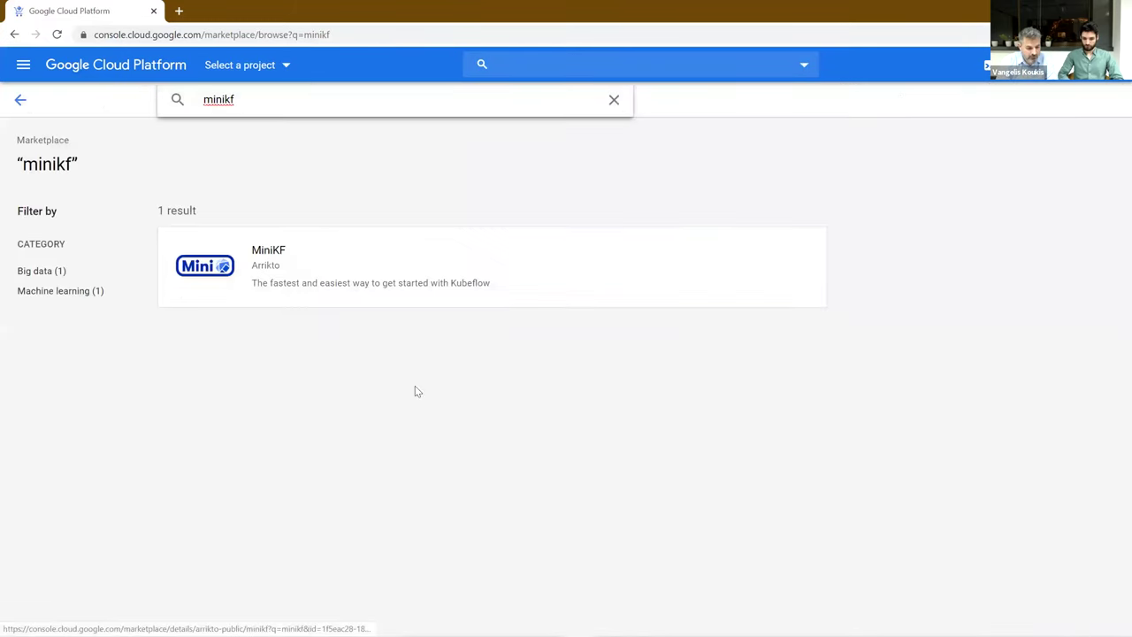
click(226, 256)
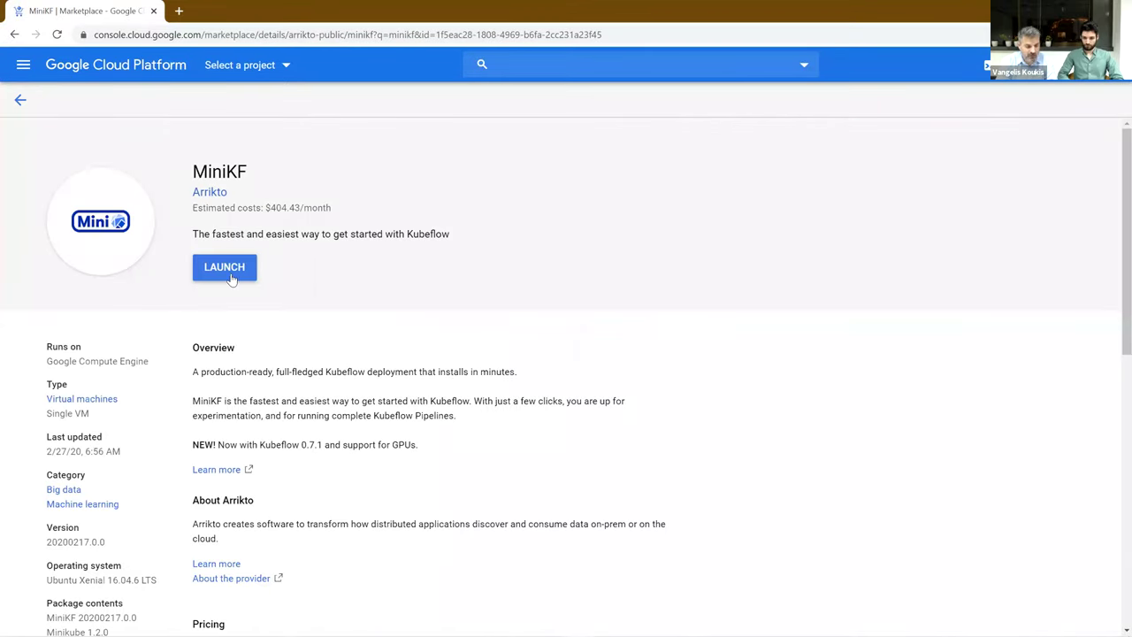
Launch a new MiniKF deployment in the arrikto-playground project and set its zone to europe-west2-a.
click(250, 274)
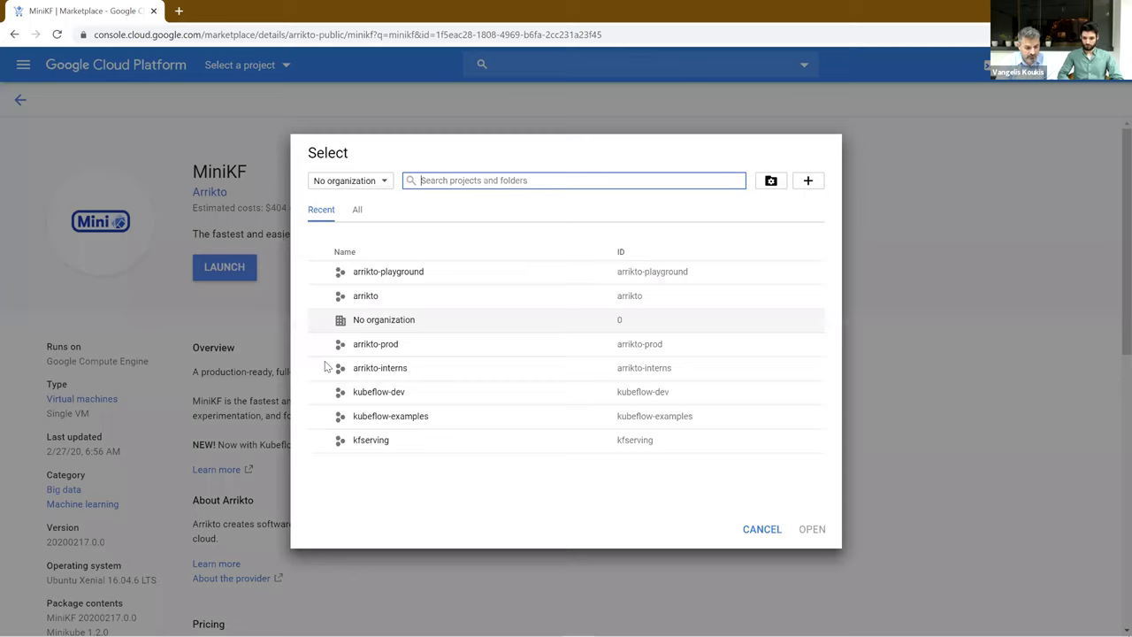
click(393, 279)
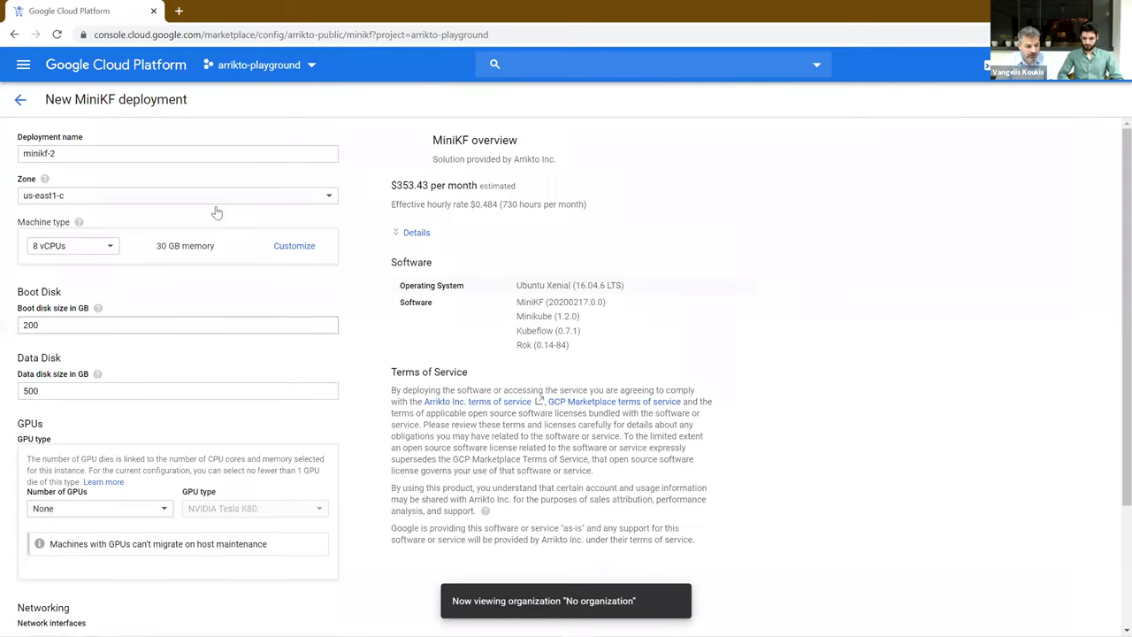
click(327, 196)
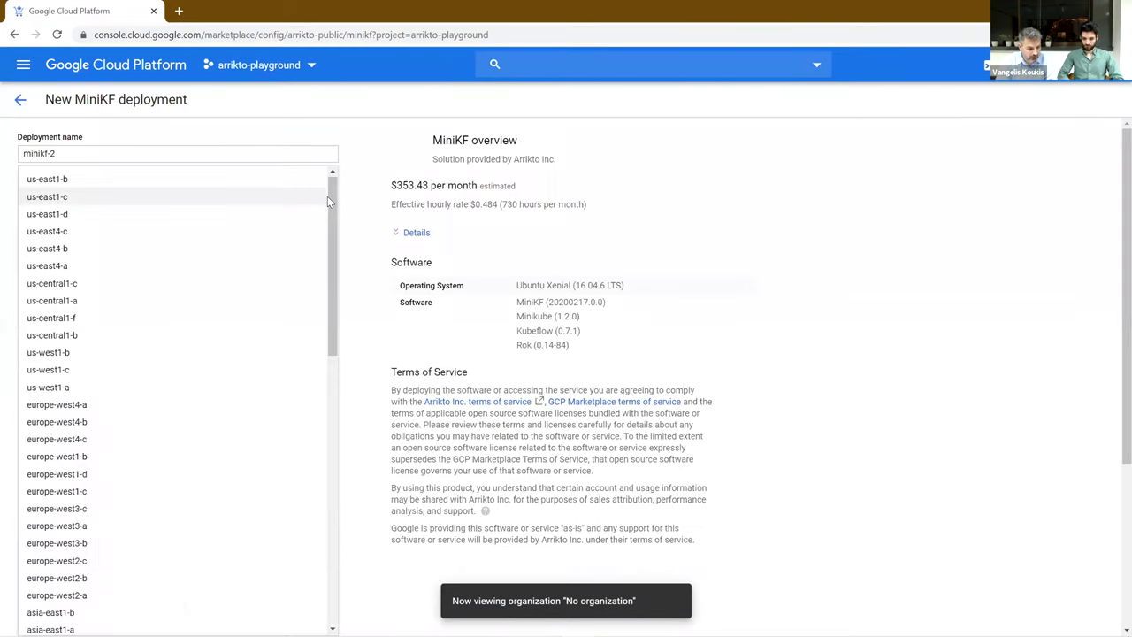
scroll(329, 291, down, 3)
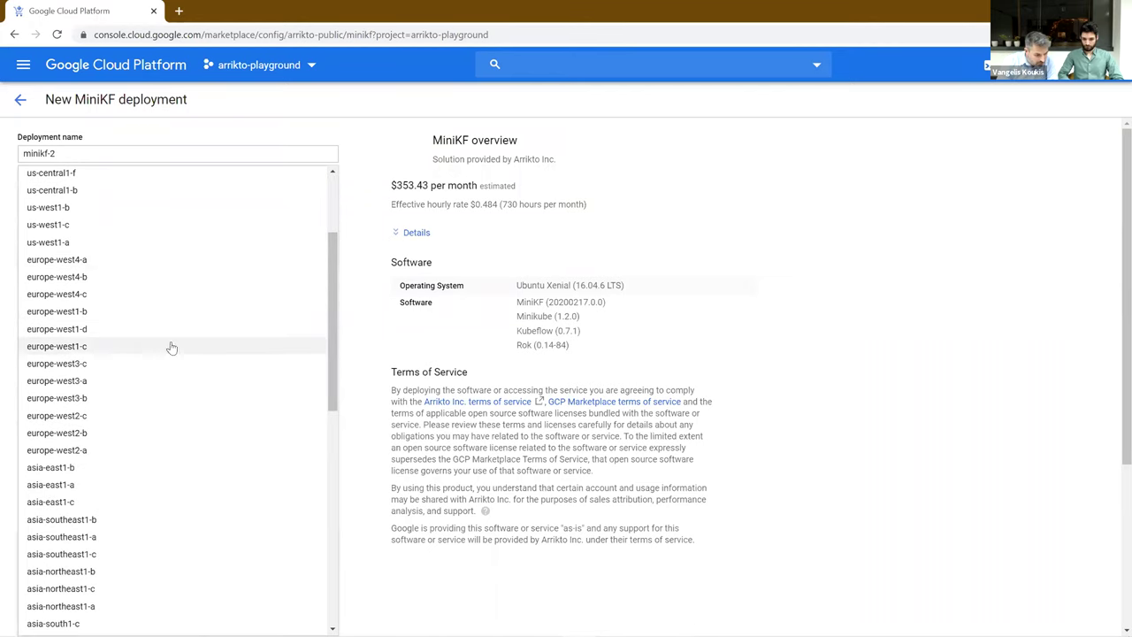
click(83, 452)
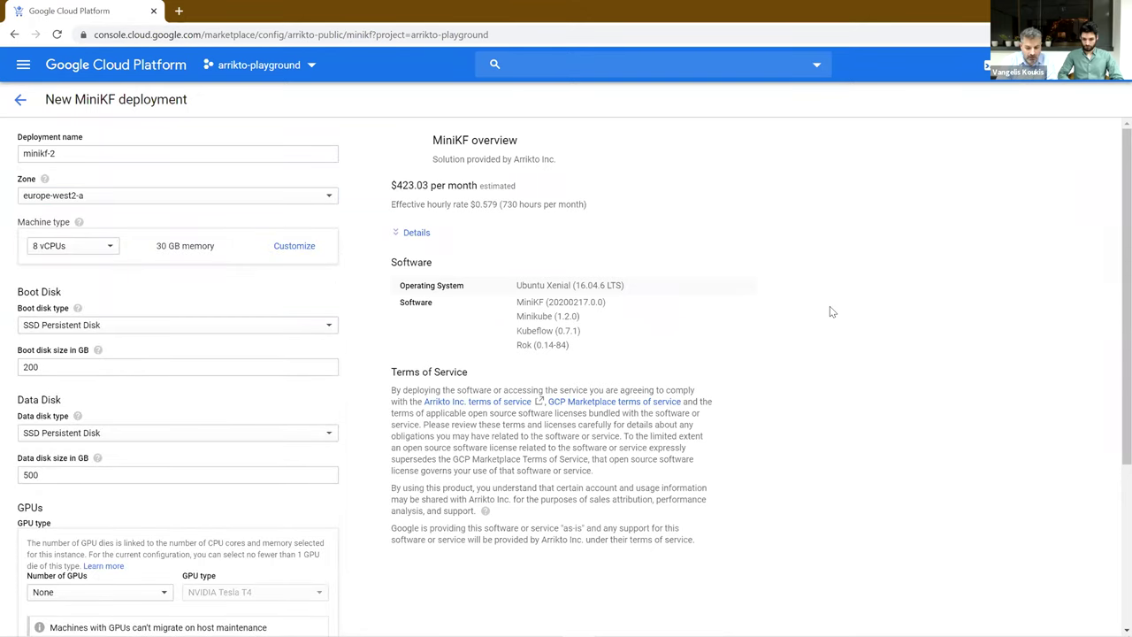
Keep the number of GPUs at None and deploy the MiniKF instance.
scroll(1113, 292, down, 2)
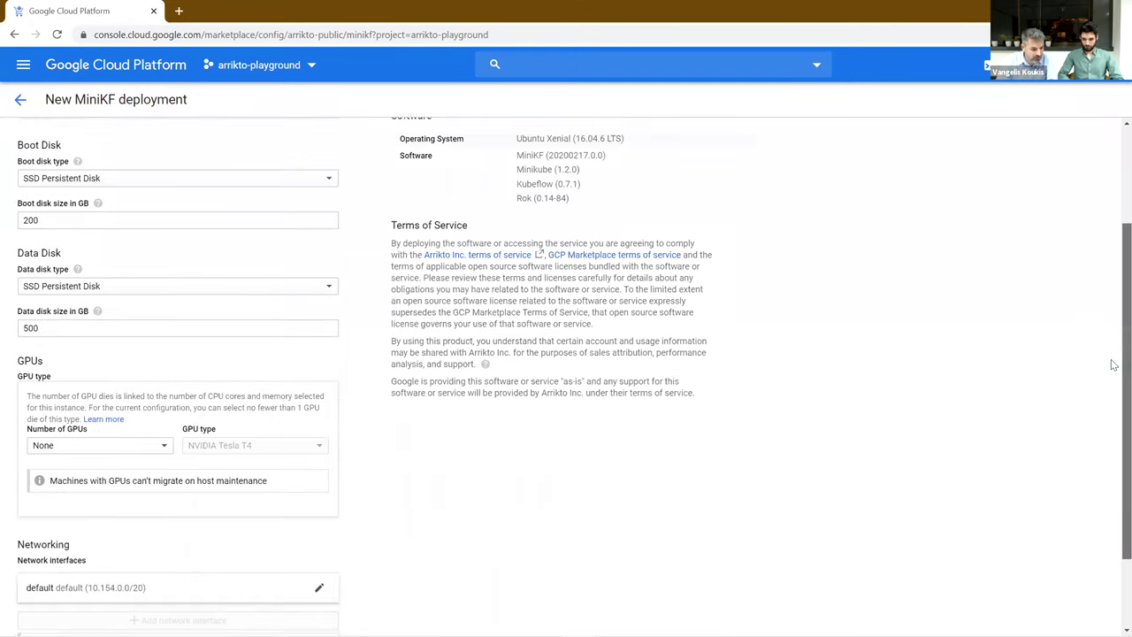
click(119, 413)
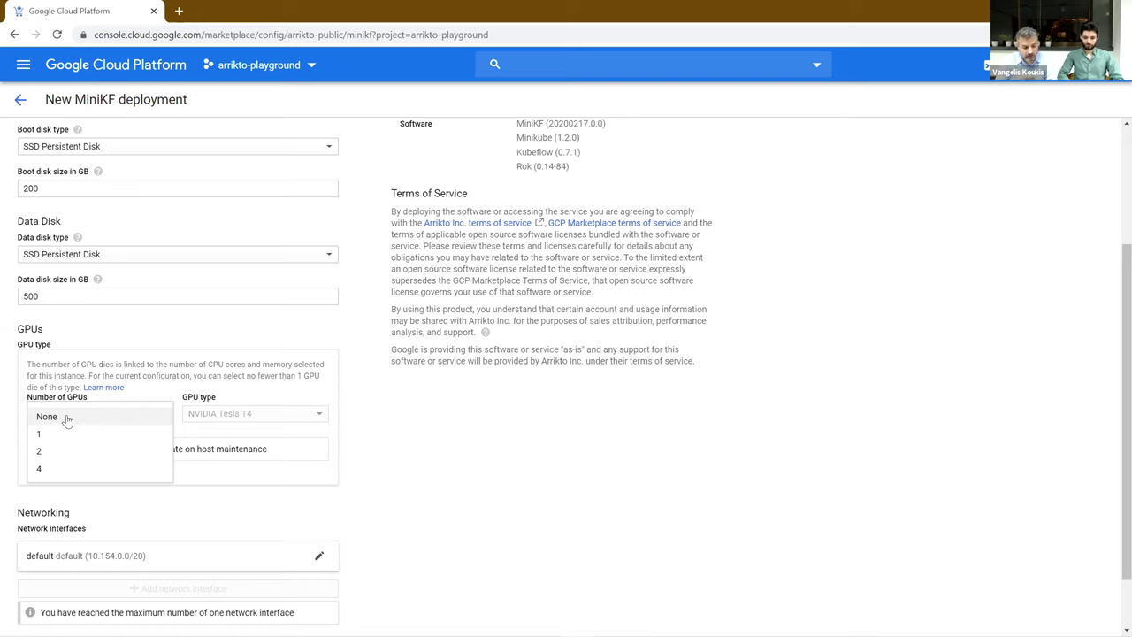
click(7, 412)
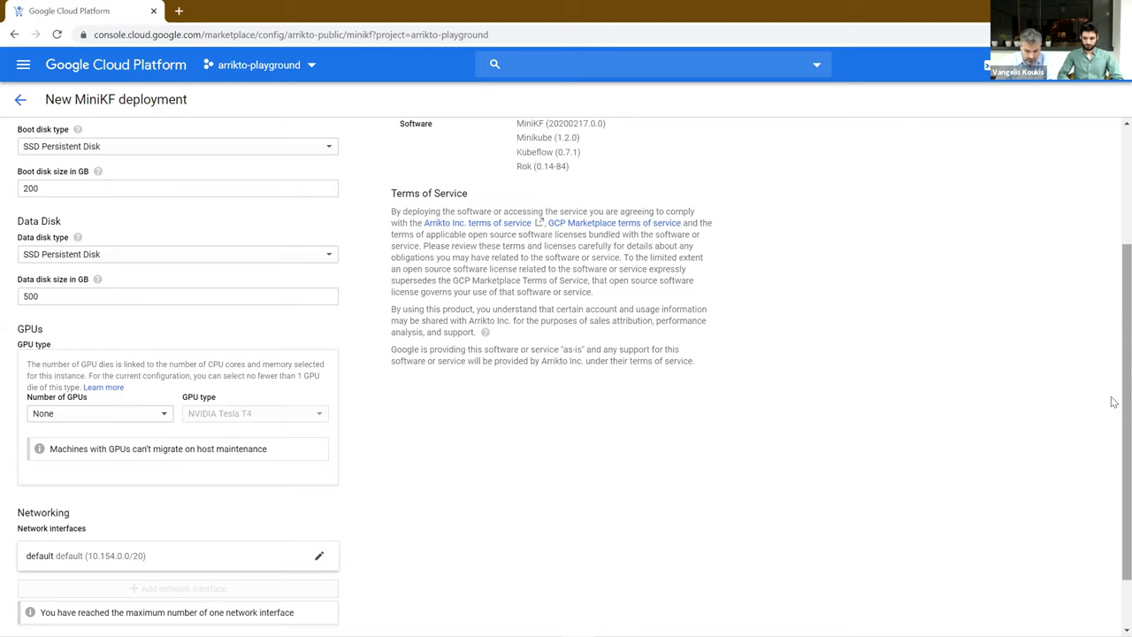
scroll(1113, 460, down, 1)
click(33, 619)
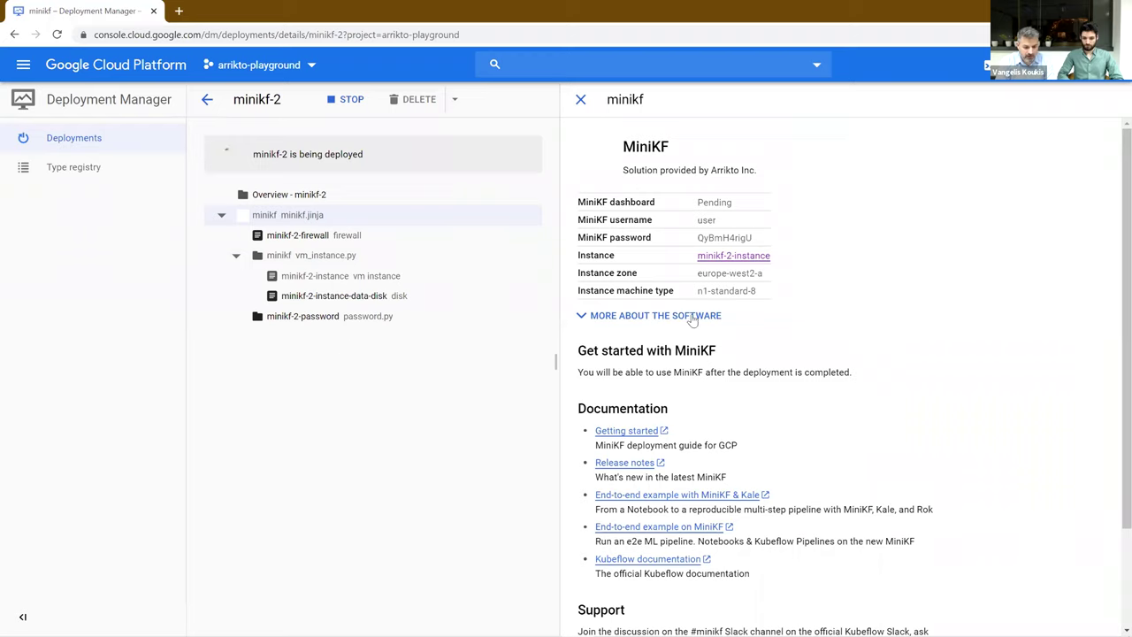
Copy the MiniKF password from the minikf-2 deployment details.
double_click(734, 239)
right_click(733, 240)
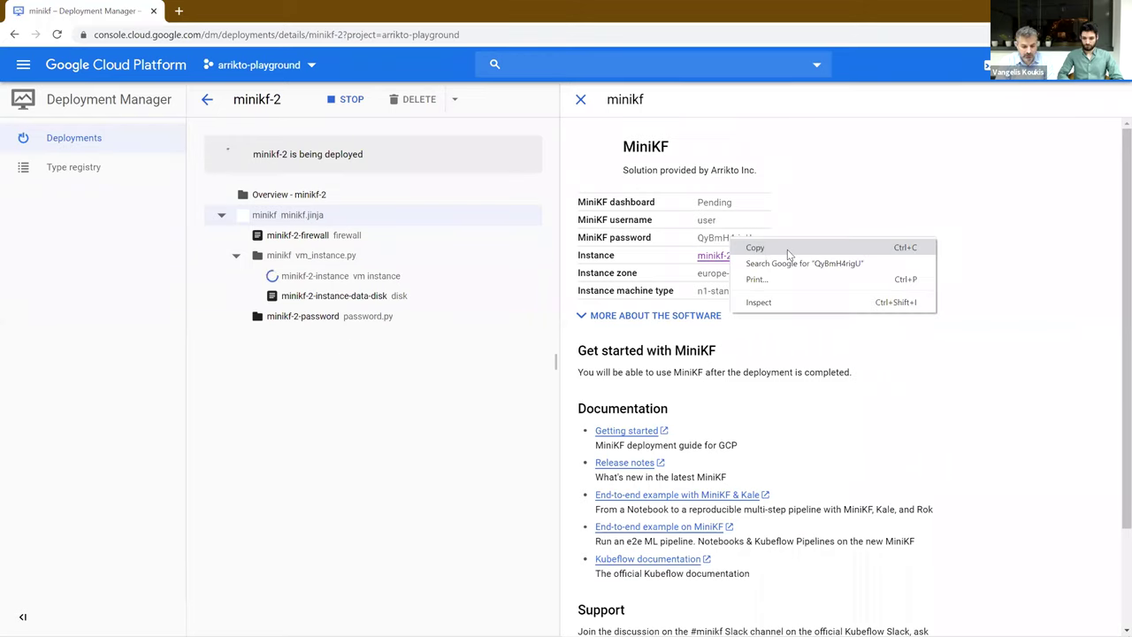
click(755, 247)
right_click(741, 239)
click(831, 247)
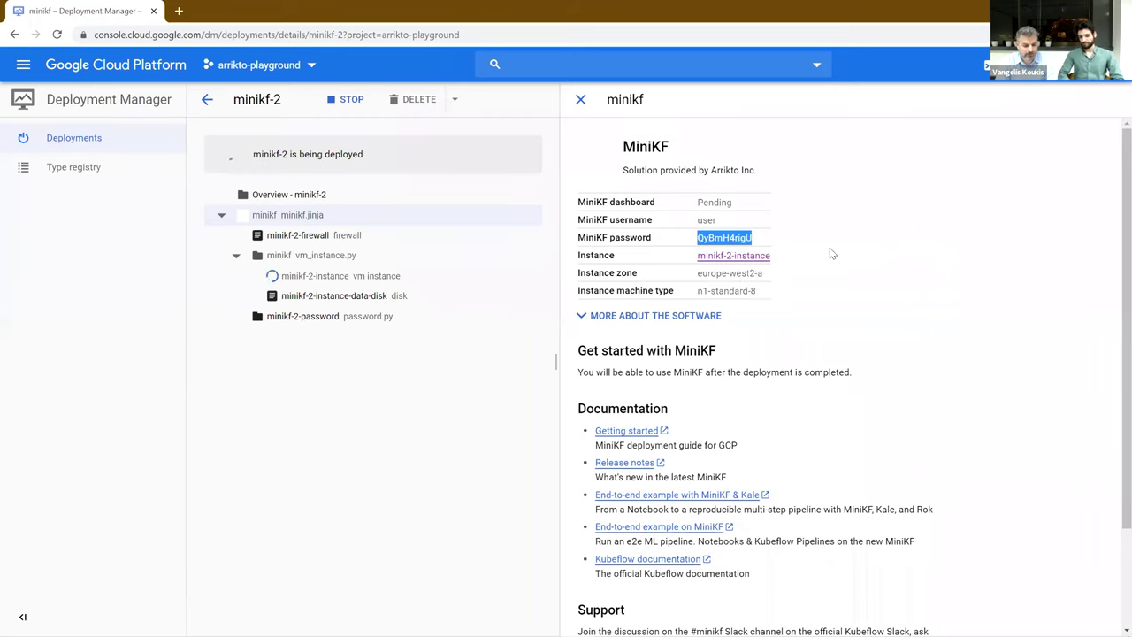
click(454, 378)
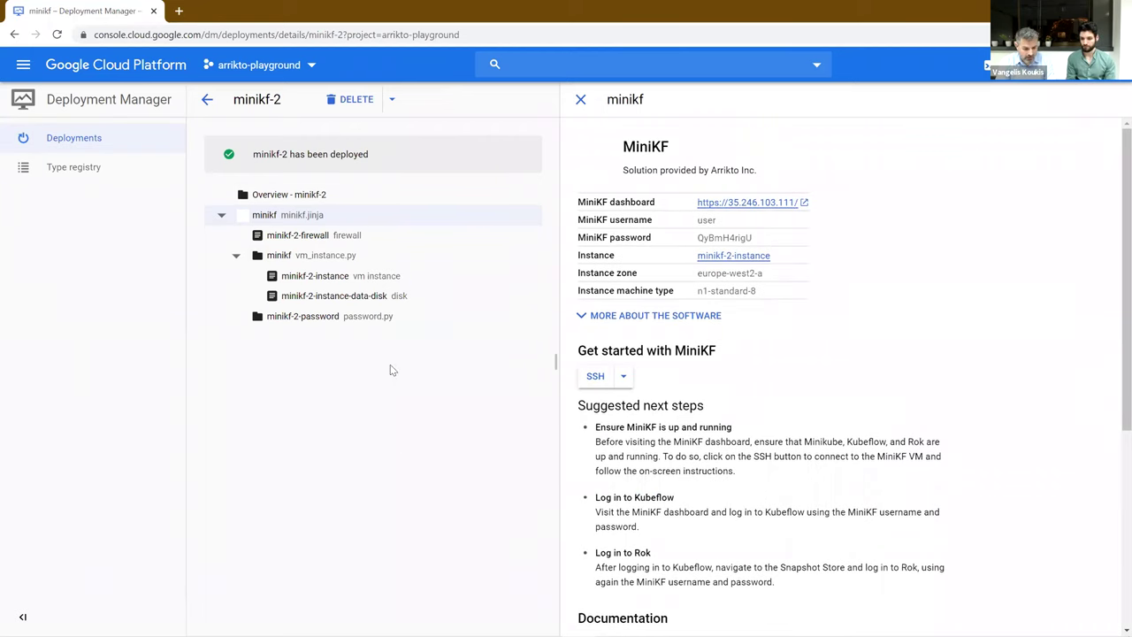
Open an SSH session to the MiniKF VM and run the minikf command to check the provisioning.
click(602, 378)
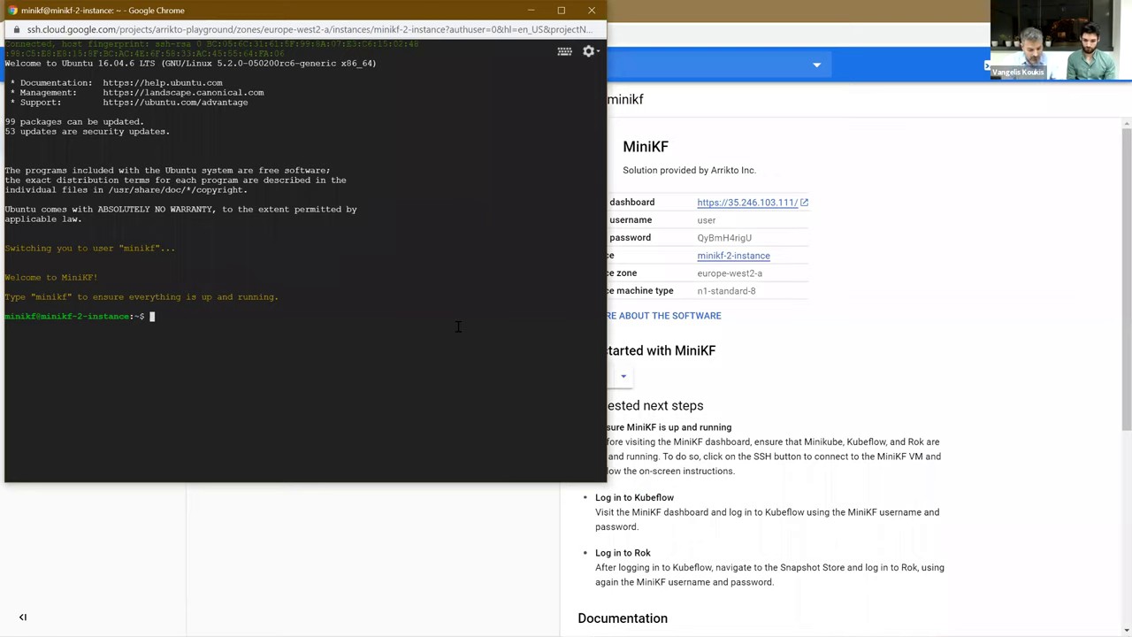
text(minikf)
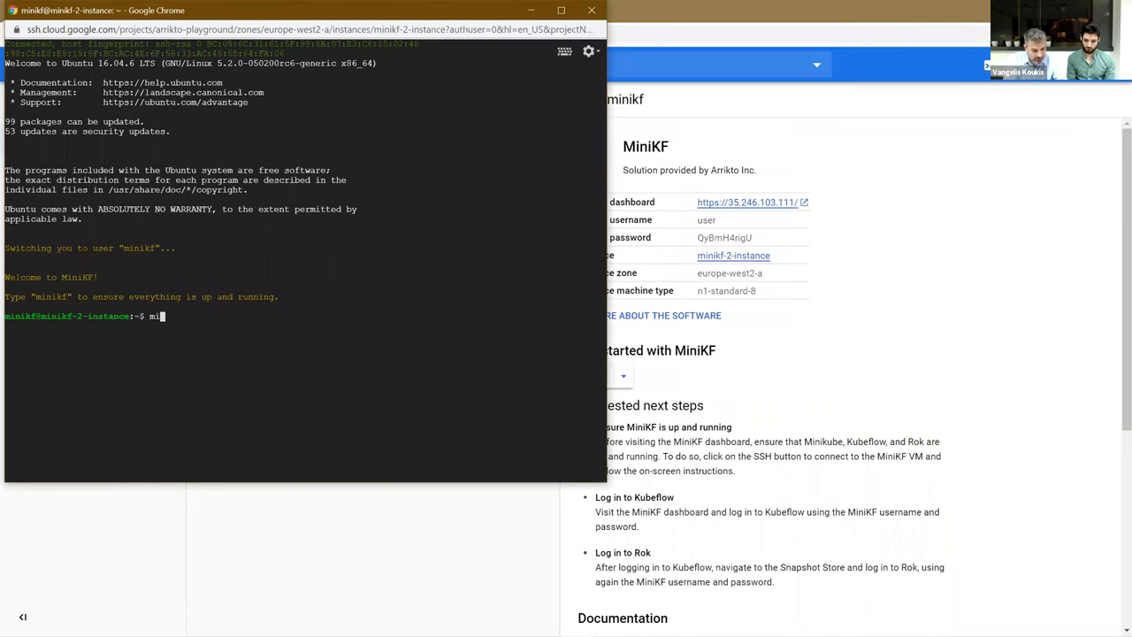
key(Return)
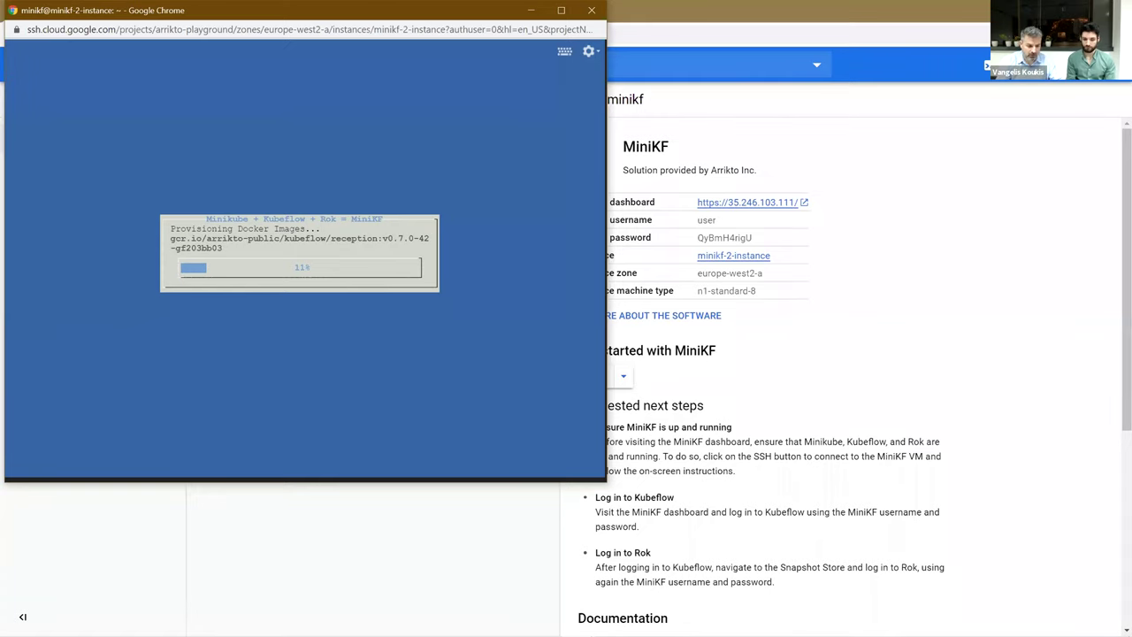
key(alt+Tab)
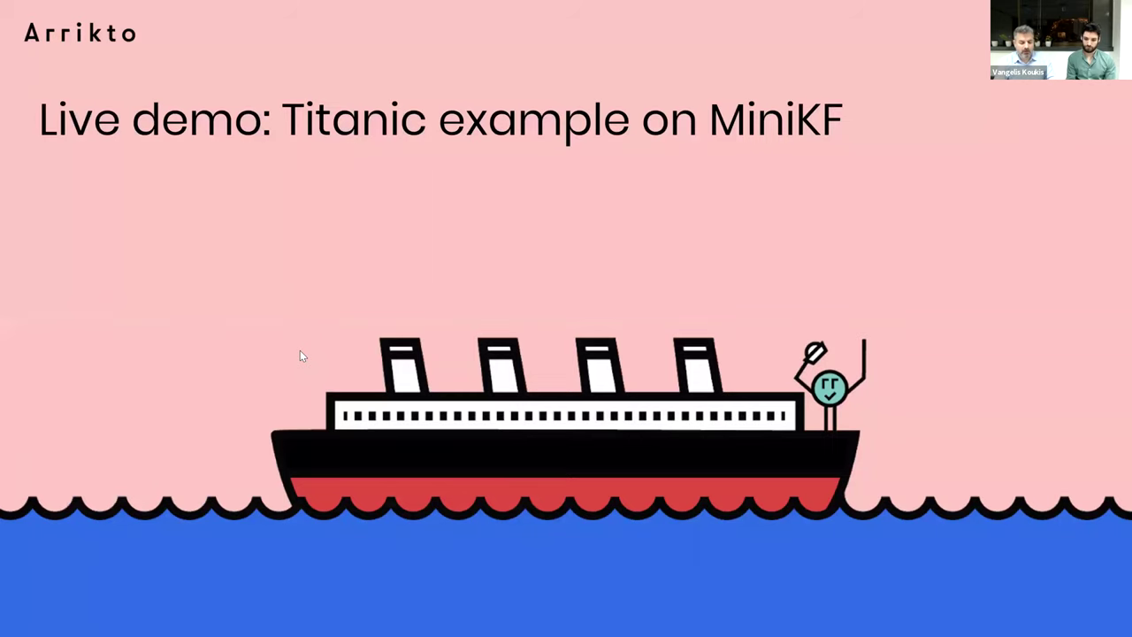
key(Left)
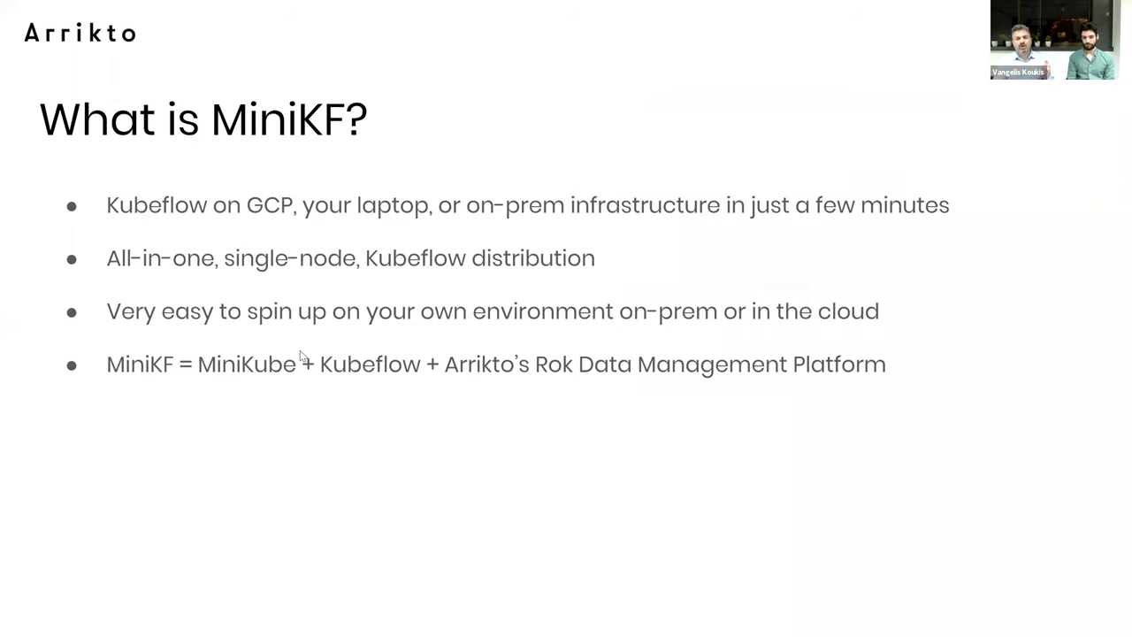
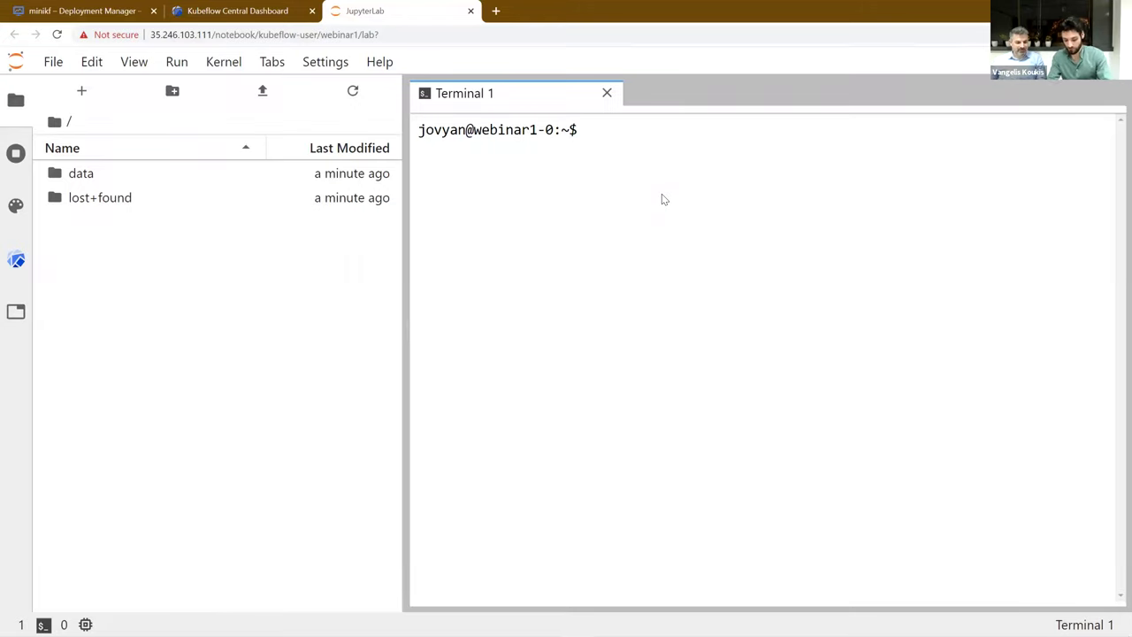
Change to the data directory in the notebook server's terminal and print the working directory.
text(cd data)
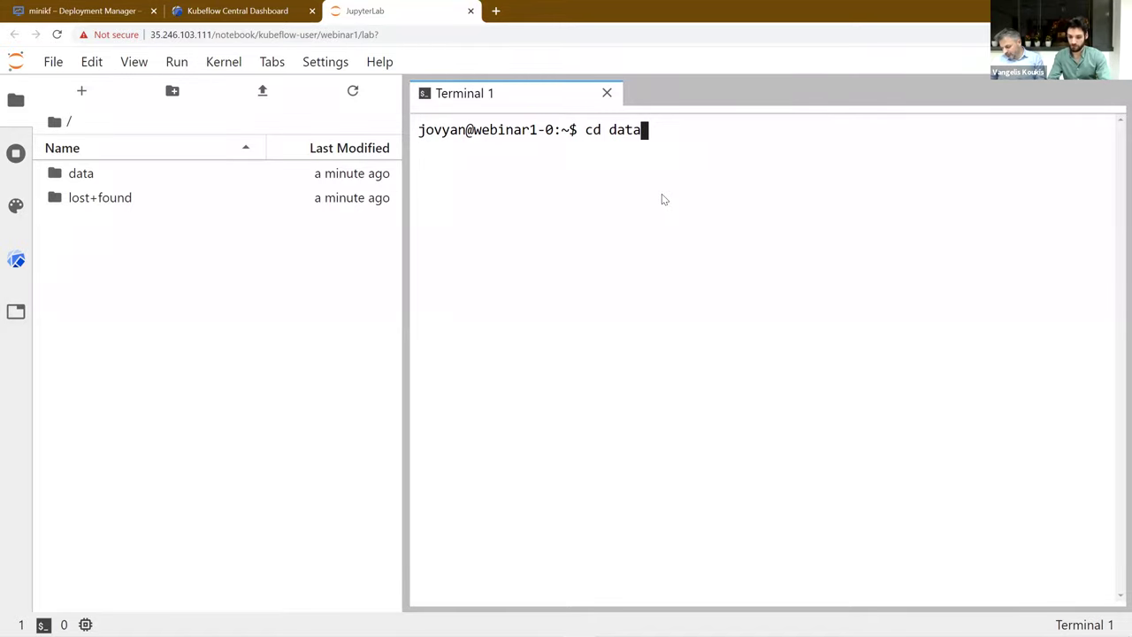
key(Return)
text(pwd)
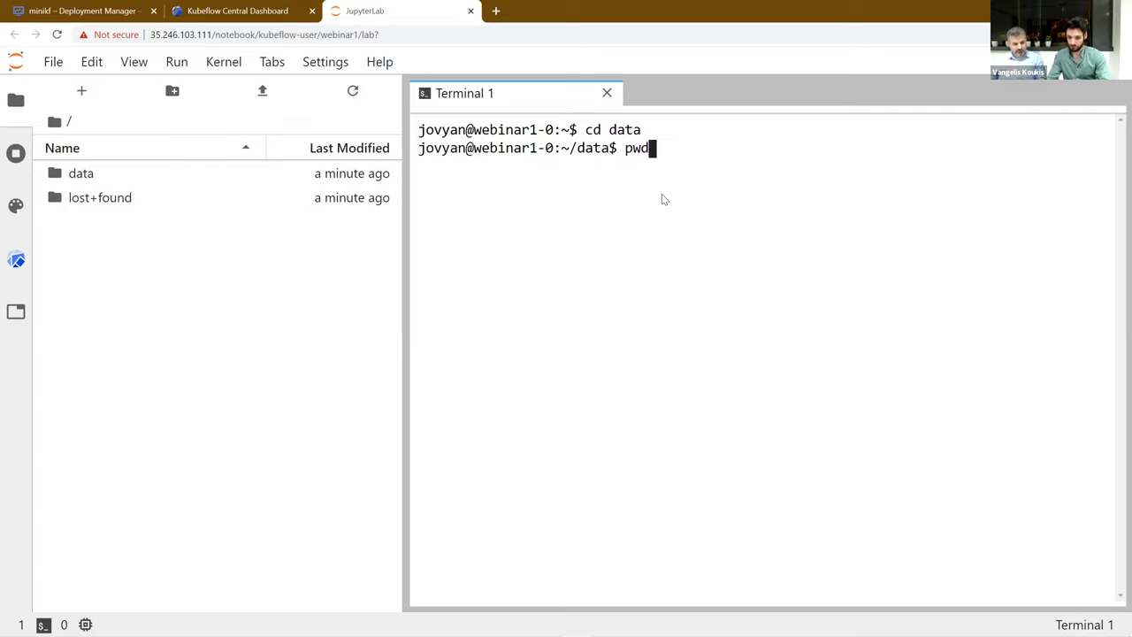
key(Return)
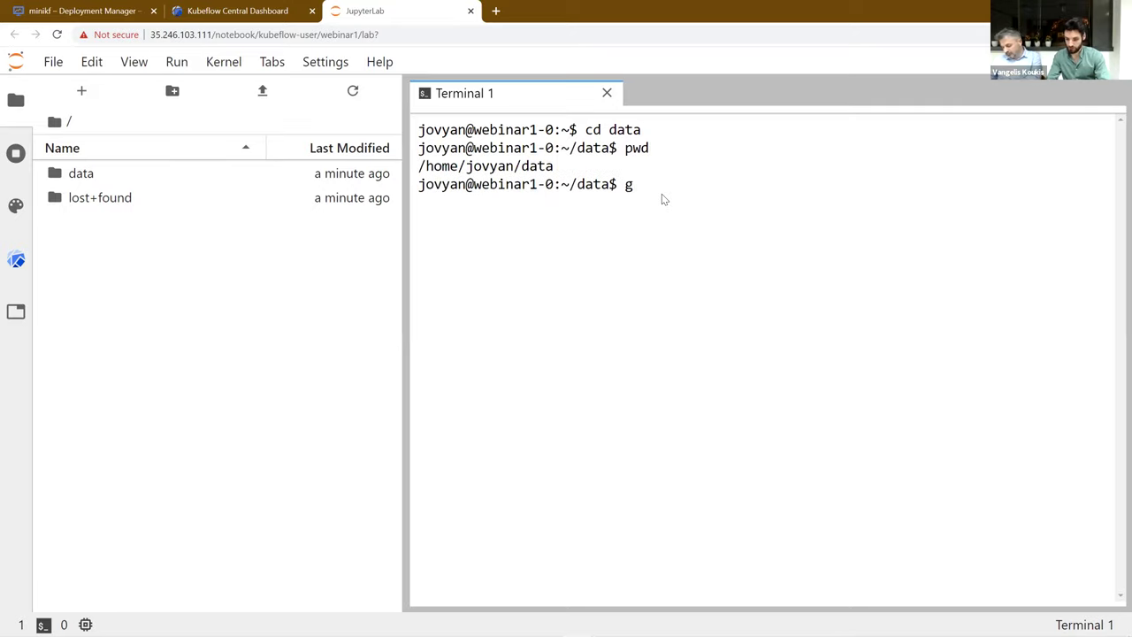
text(git clone)
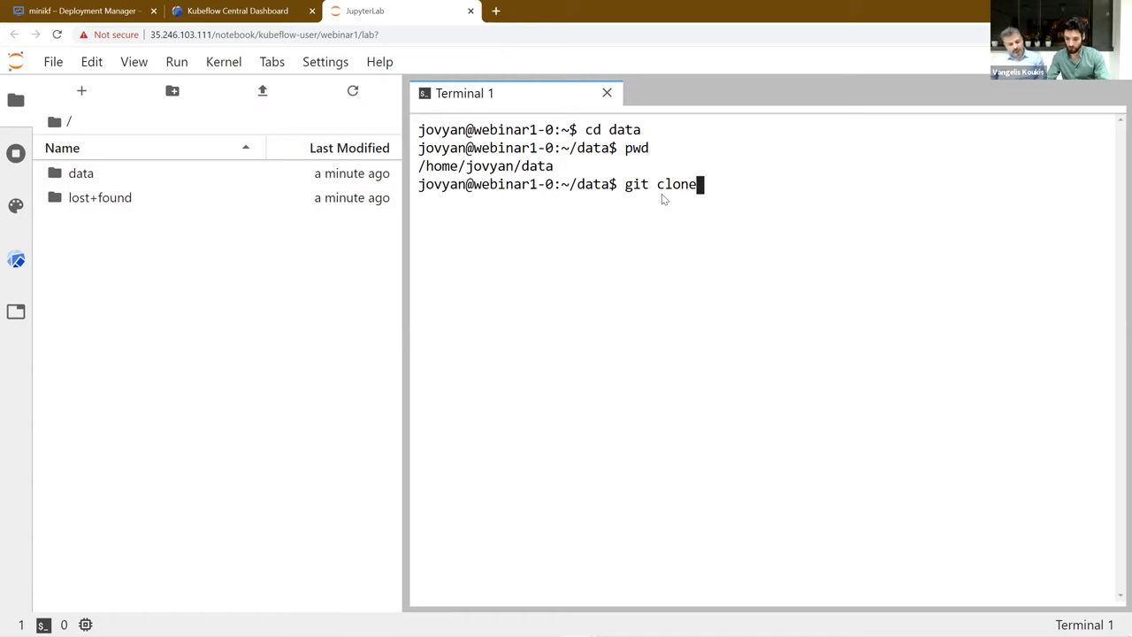
text( https)
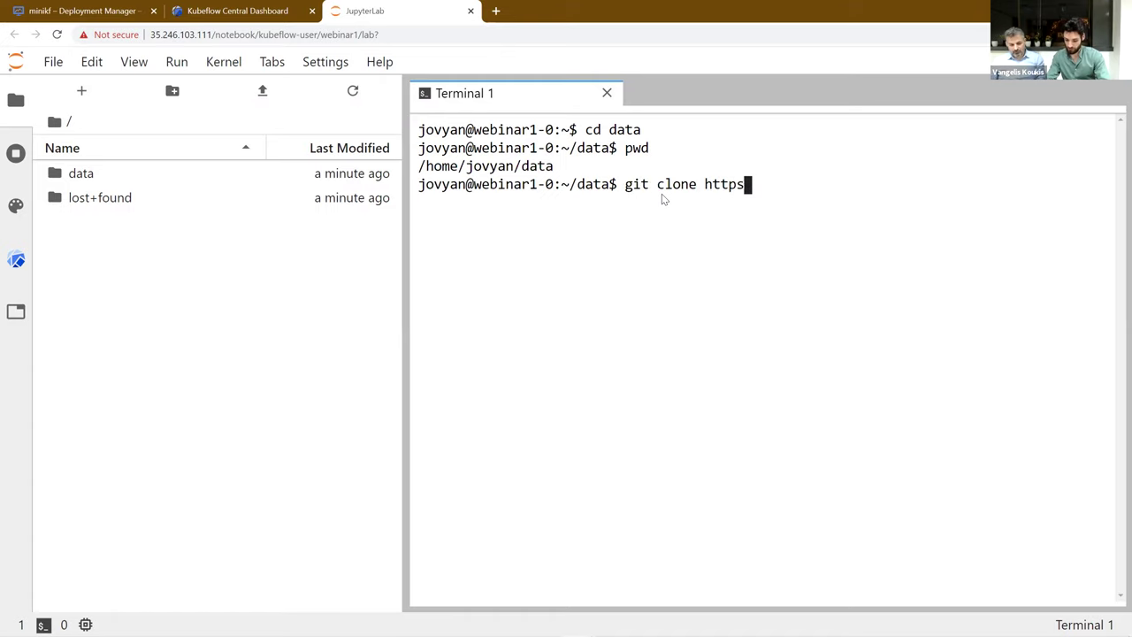
text(://git)
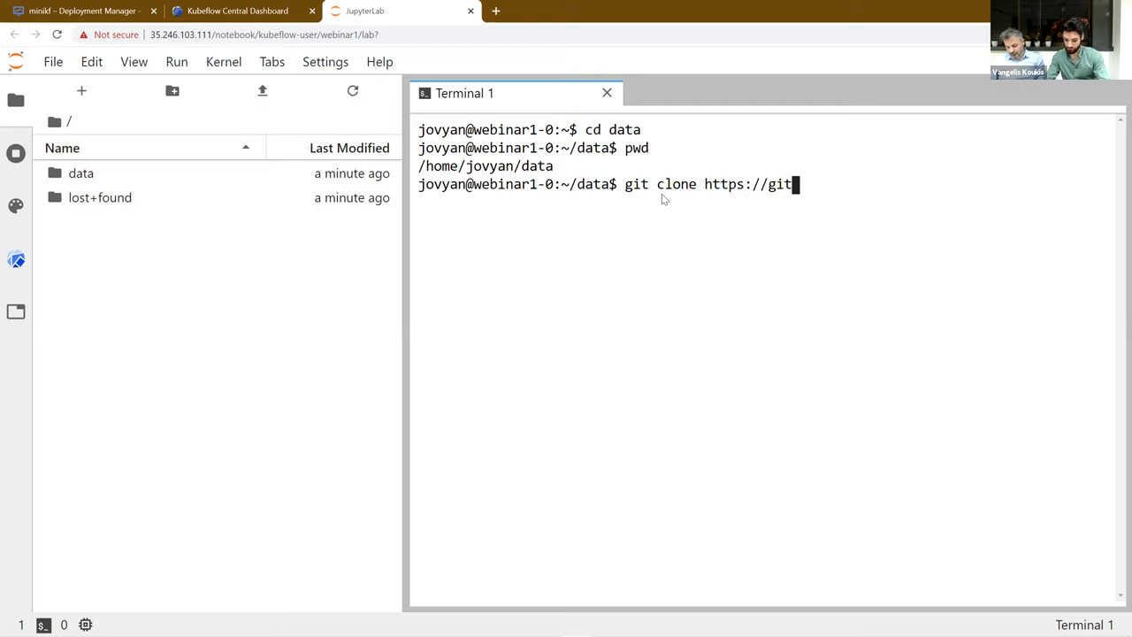
text(hub.com)
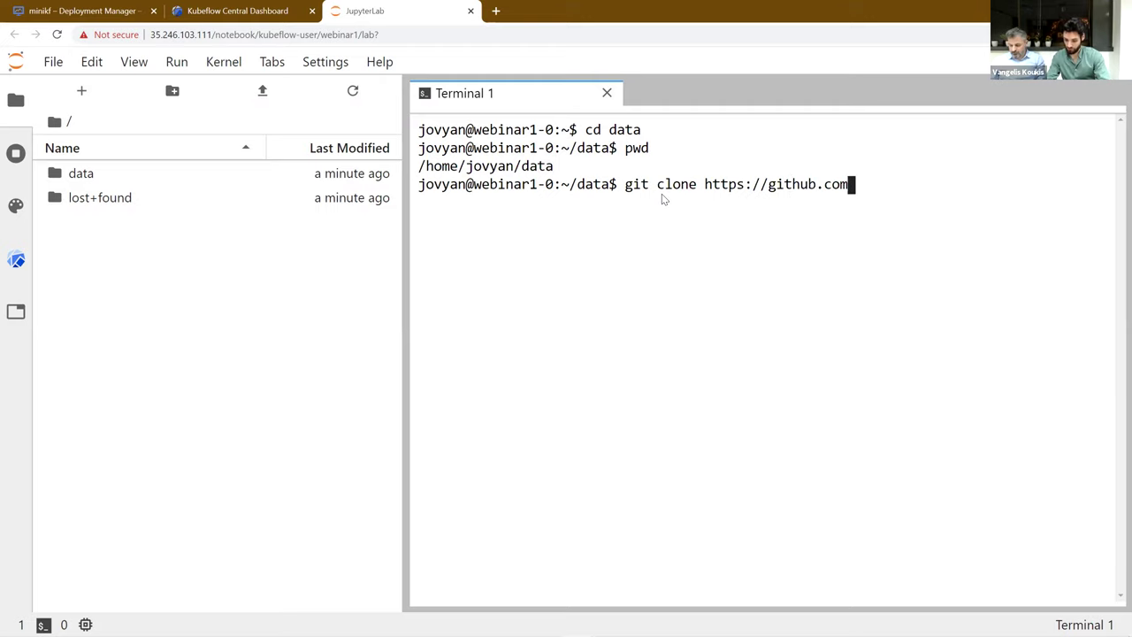
text(/kub)
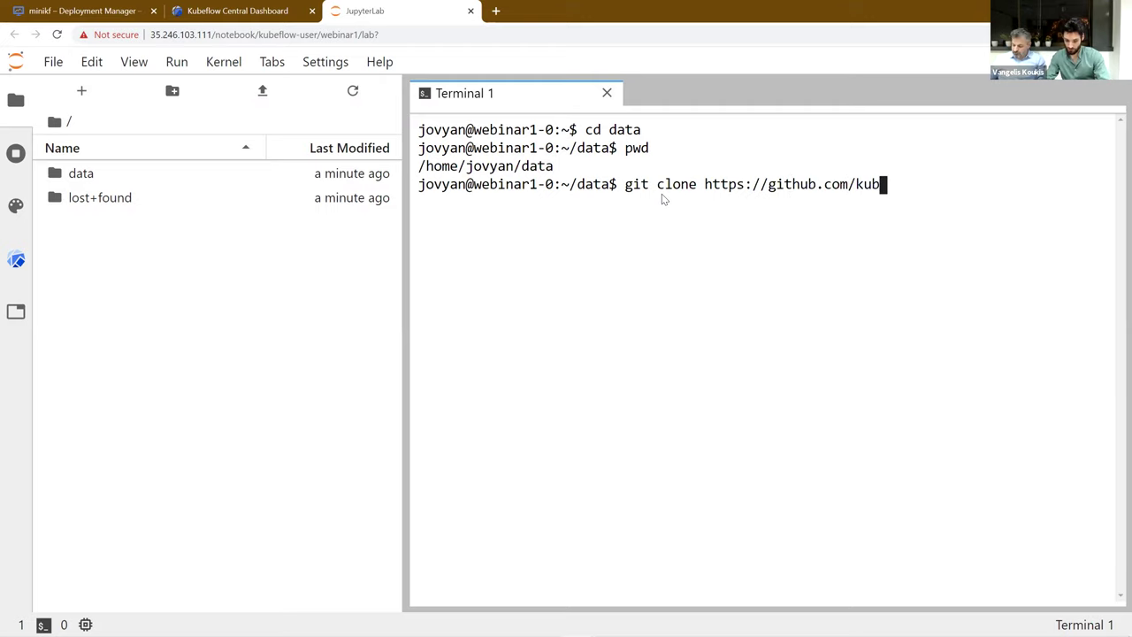
text(eflow/kale)
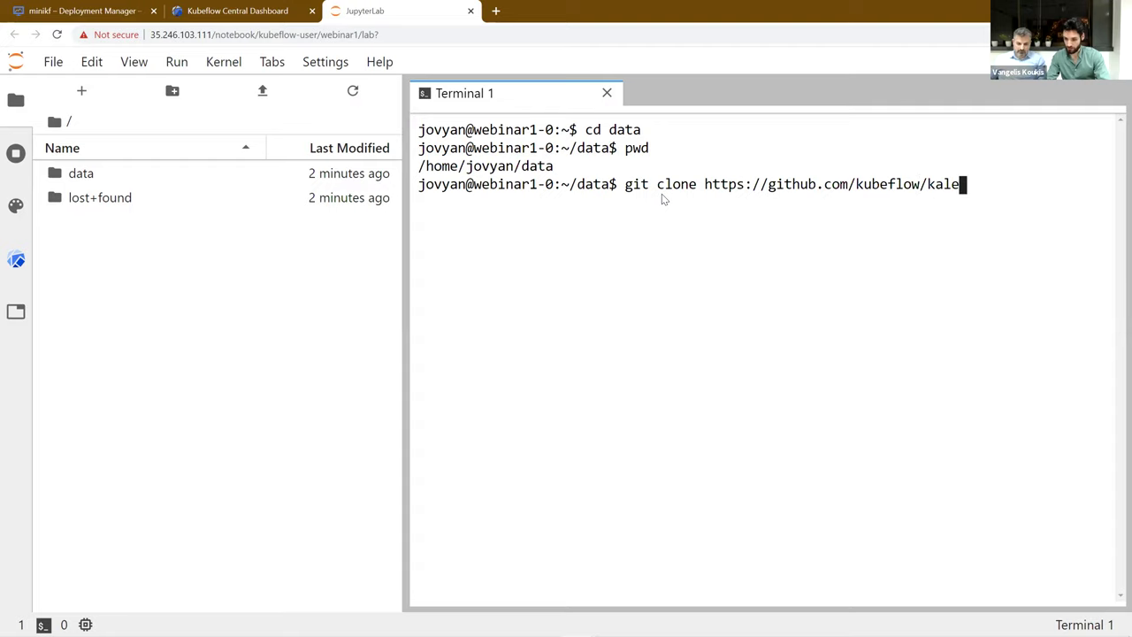
key(BackSpace)
key(BackSpace)
key(BackSpace)
key(BackSpace)
key(BackSpace)
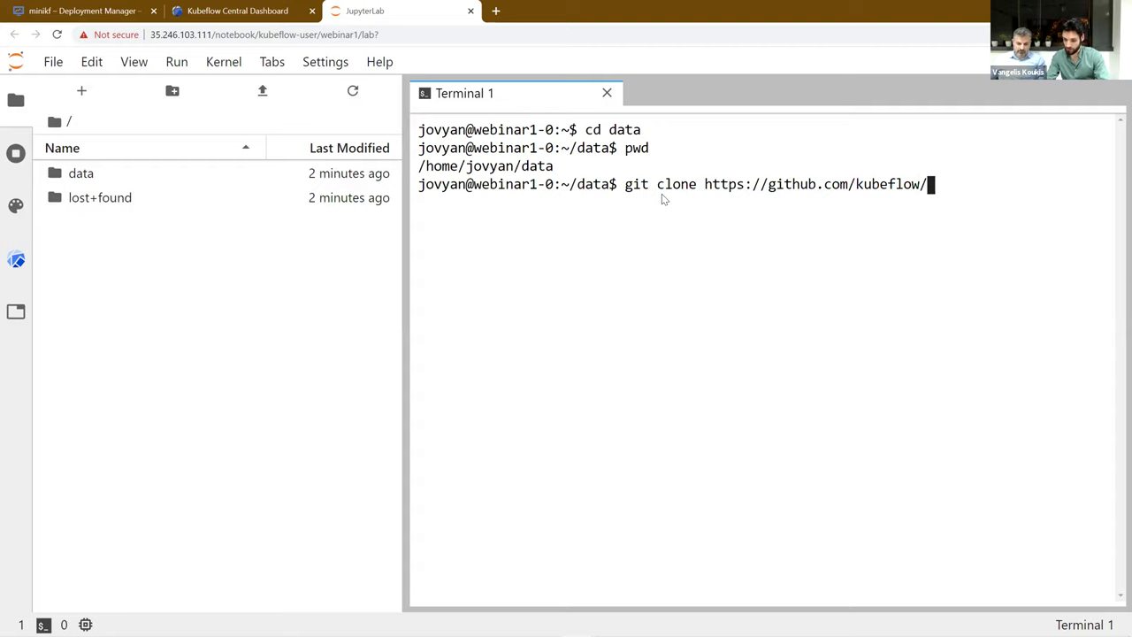
text(-kale/)
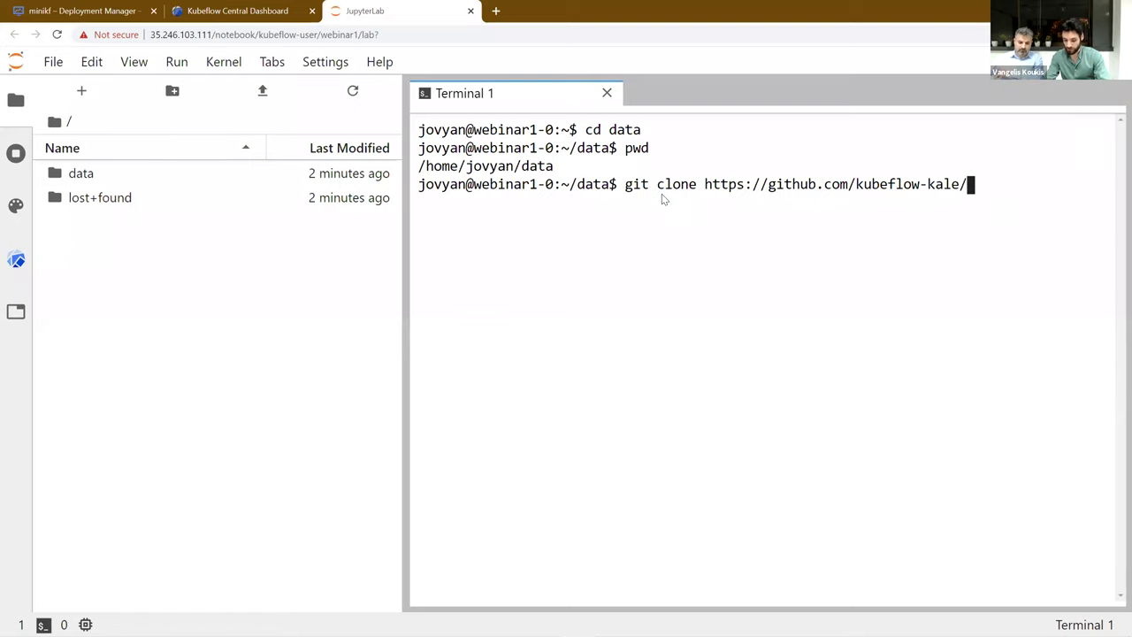
text(exa)
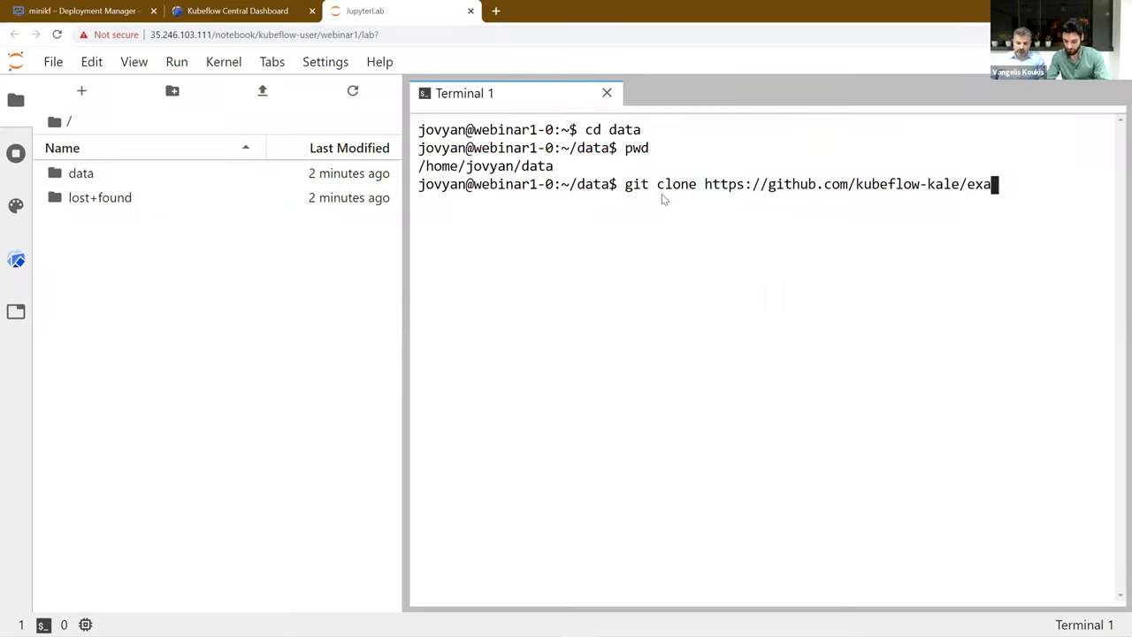
text(mples -b )
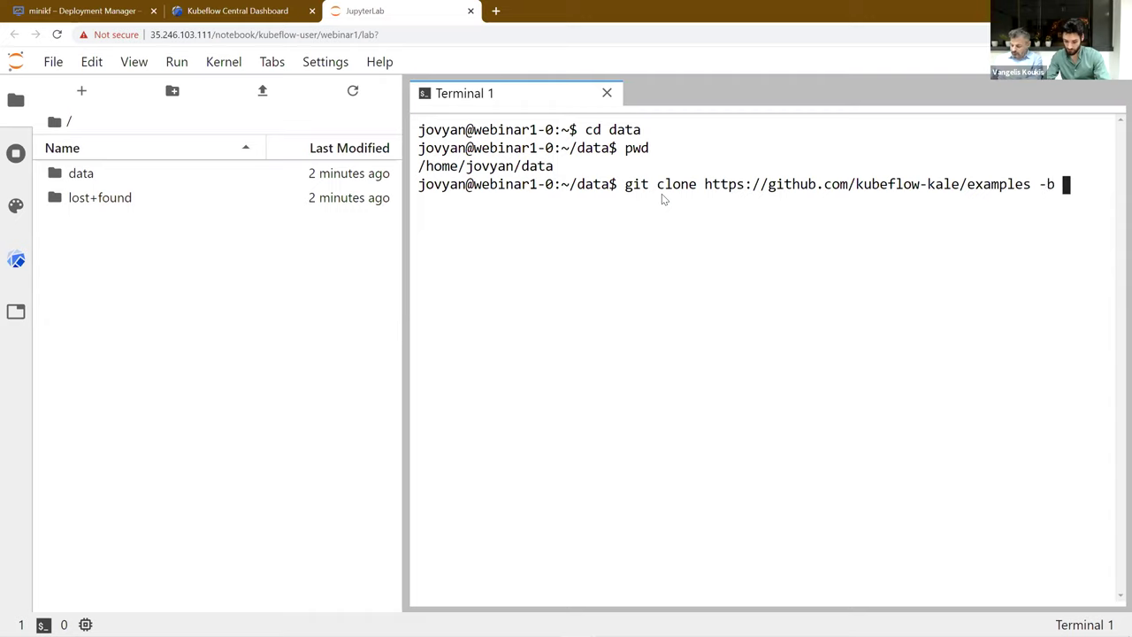
text(kubec)
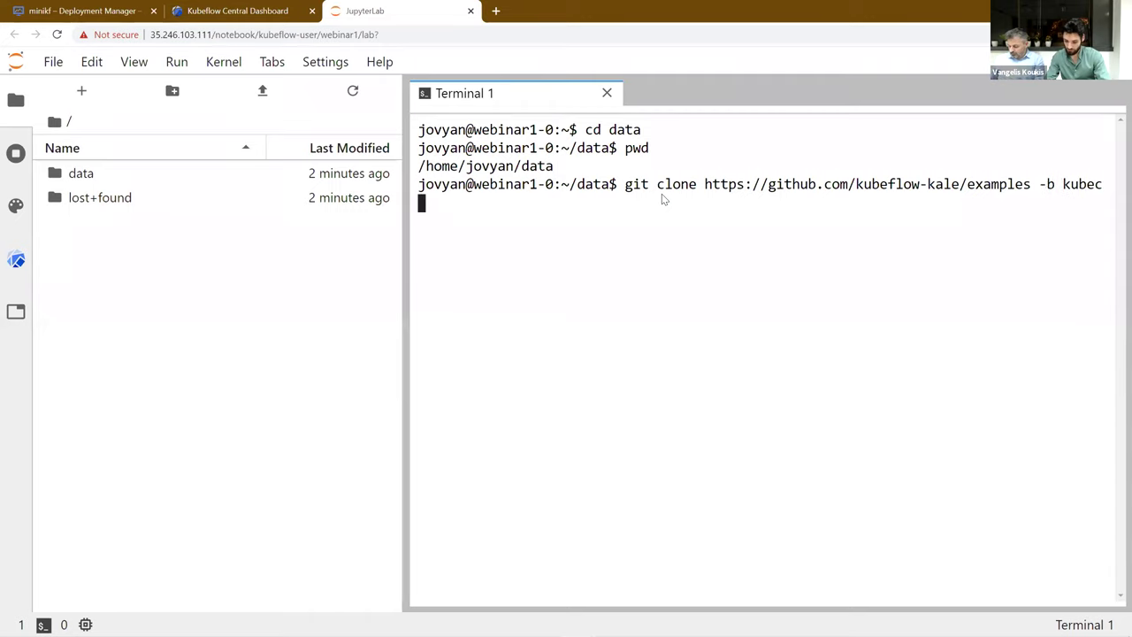
text(on-workshop)
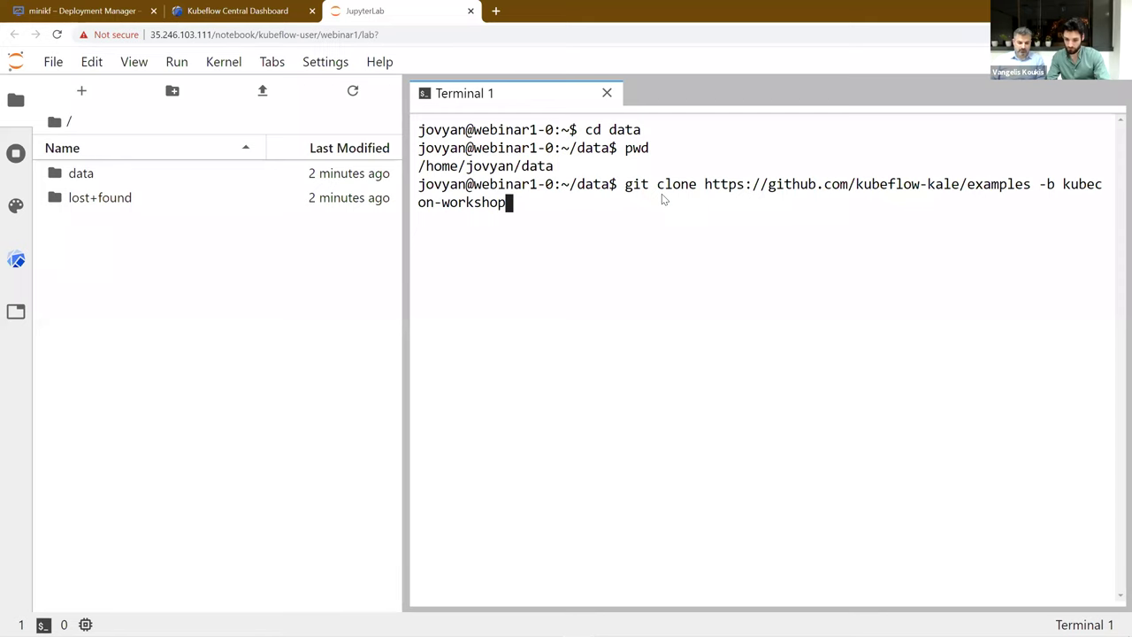
key(Return)
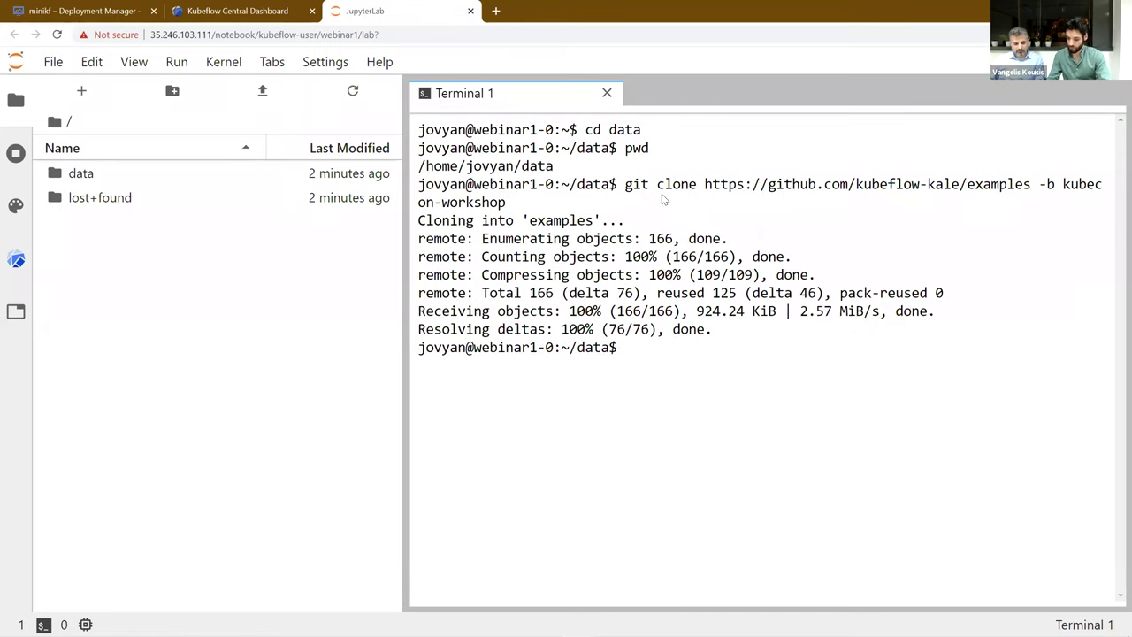
Open titanic_dataset_ml.ipynb from data/examples/titanic-ml-dataset and overwrite the changed file on disk with the opened version.
double_click(63, 173)
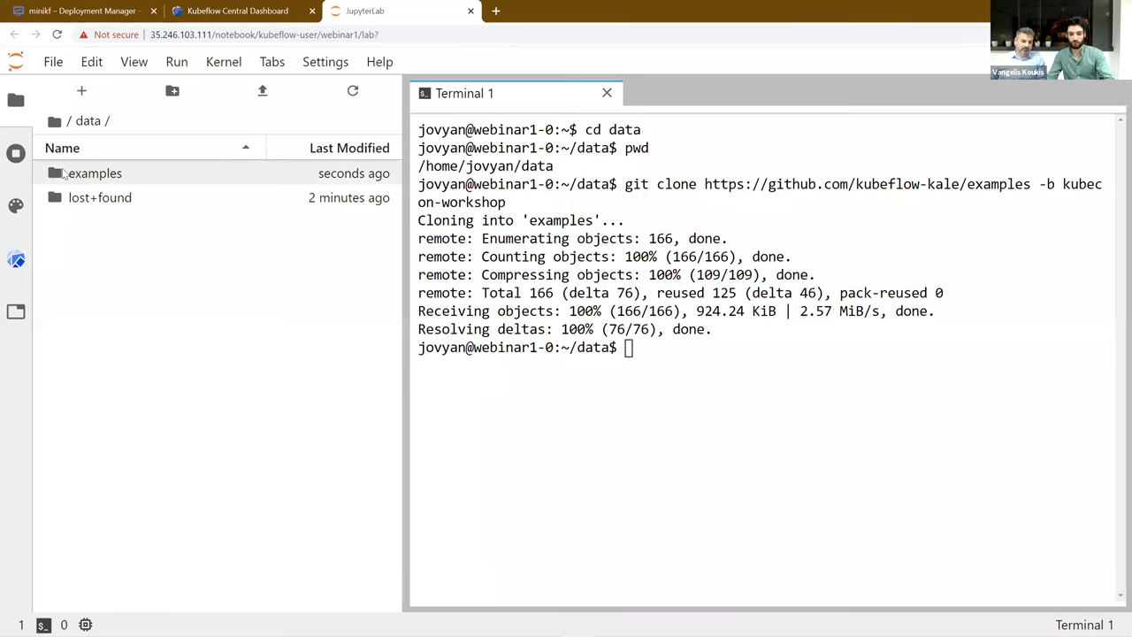
double_click(63, 175)
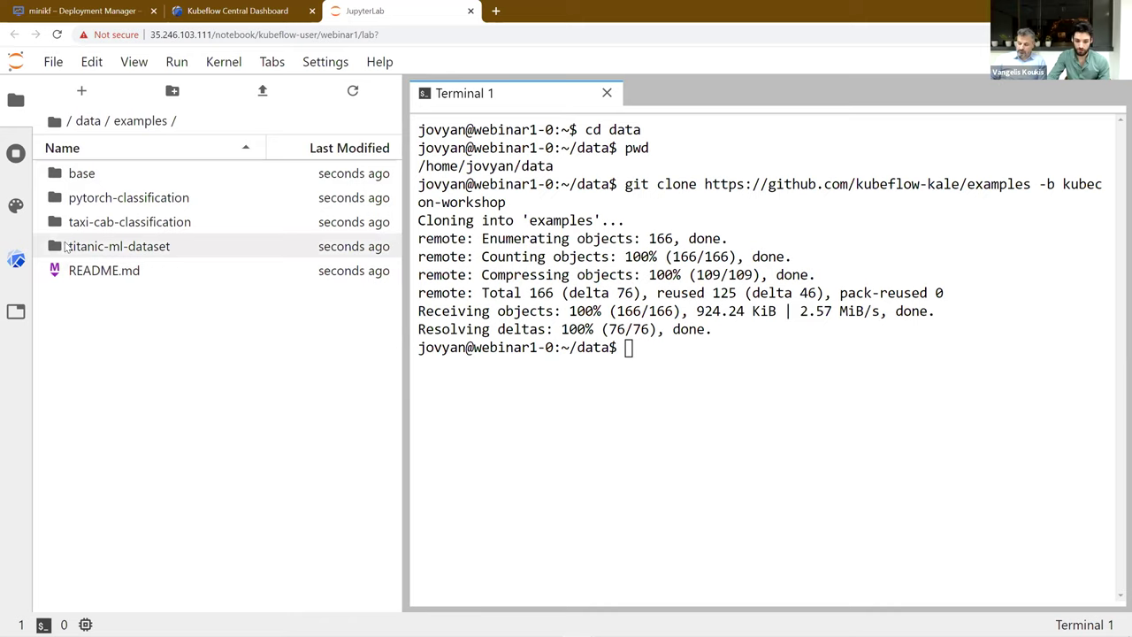
double_click(59, 248)
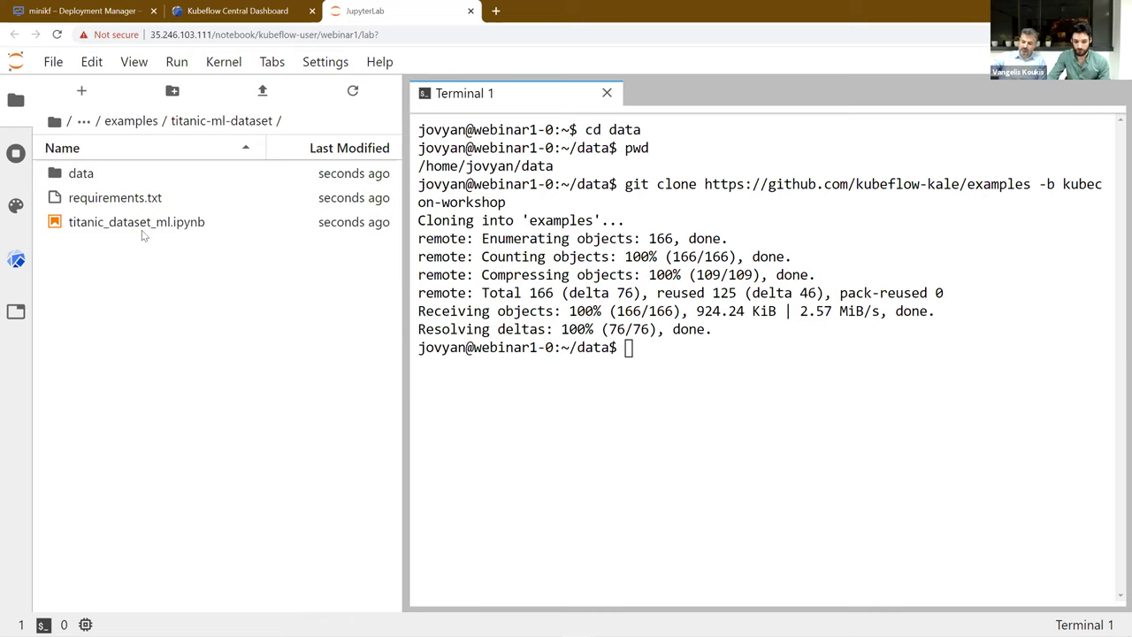
double_click(72, 225)
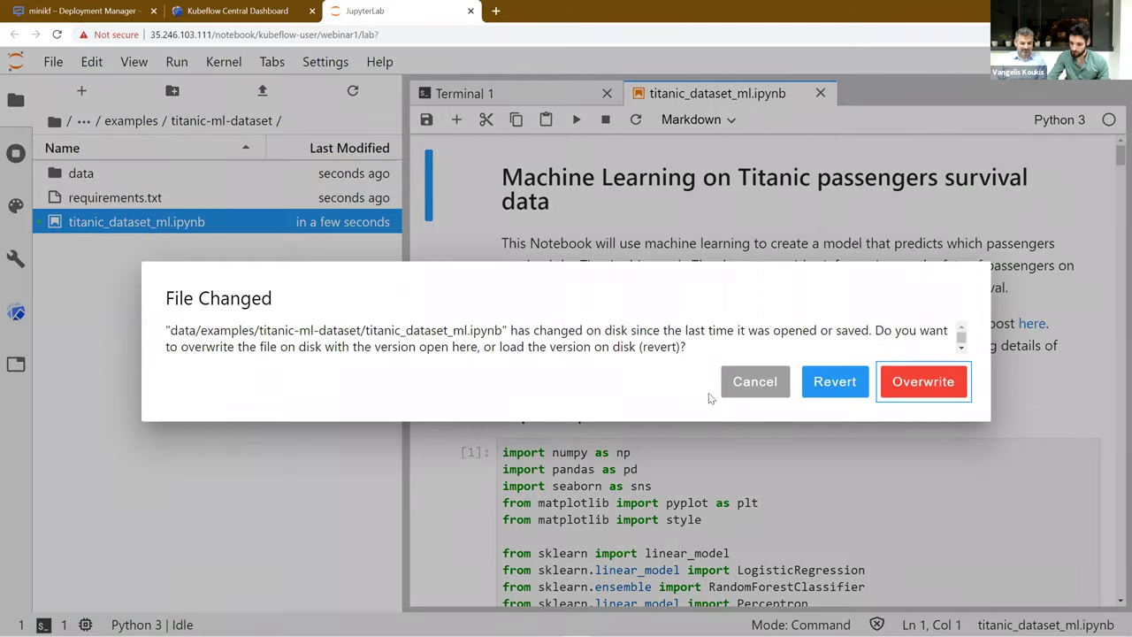
click(902, 390)
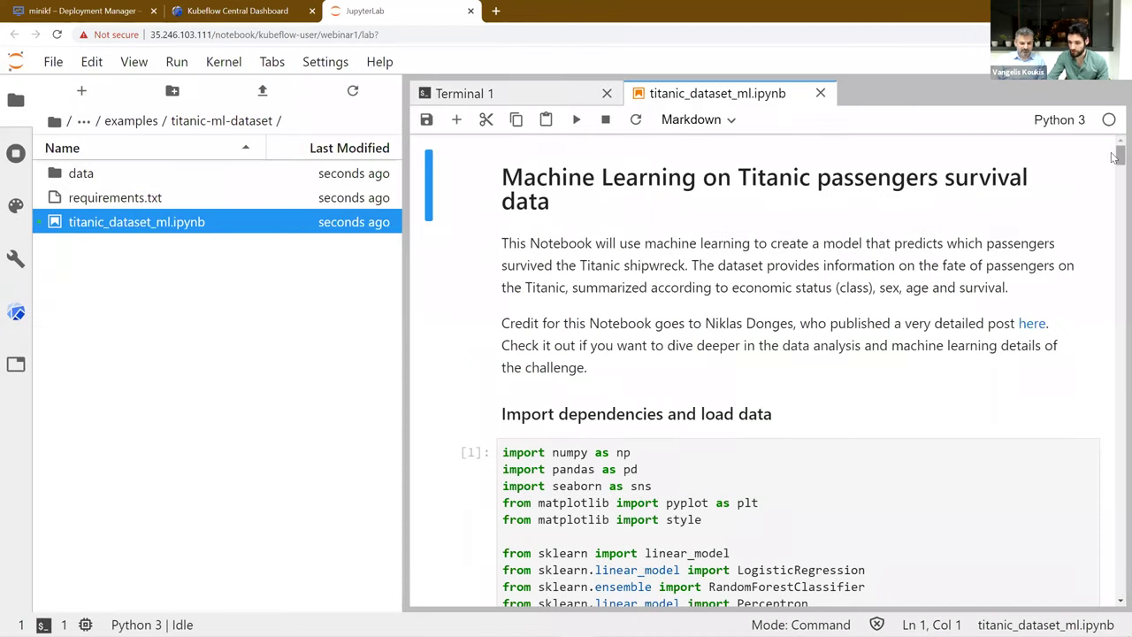
Look through the Titanic notebook from its introduction and data exploration to the model training and Results sections.
scroll(1113, 155, down, 1)
scroll(1097, 172, up, 1)
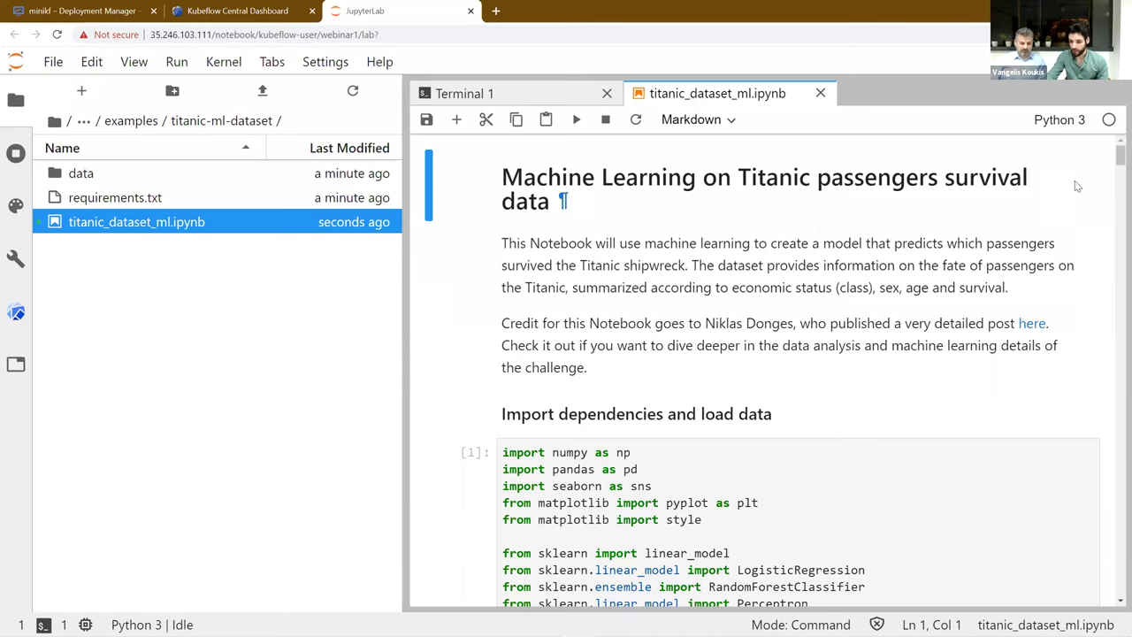
scroll(1113, 157, down, 10)
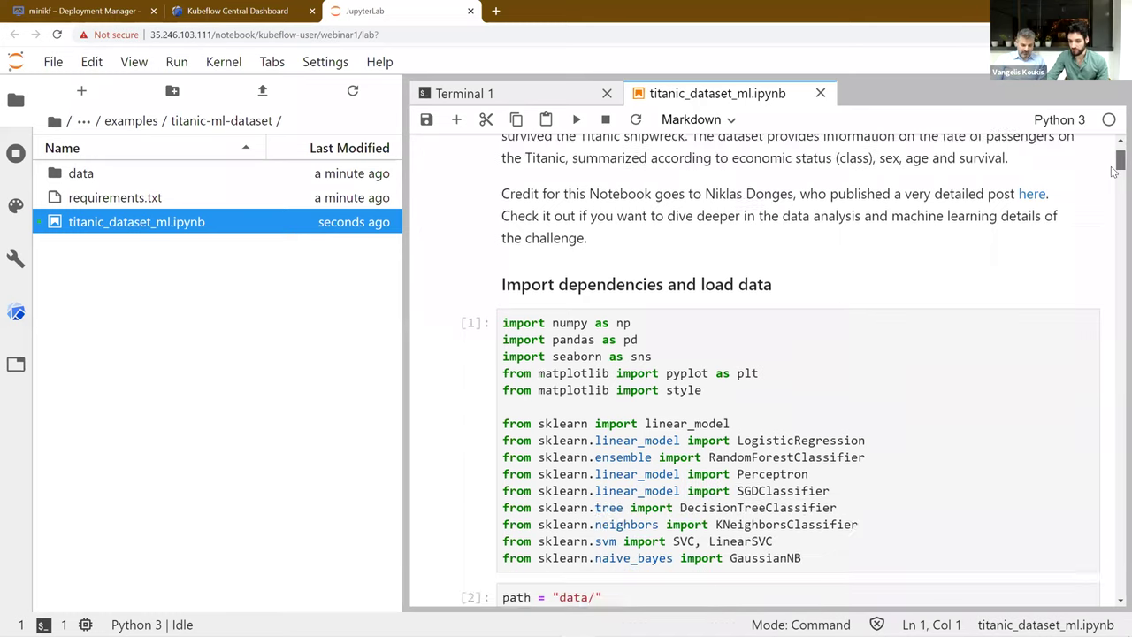
scroll(1113, 209, down, 6)
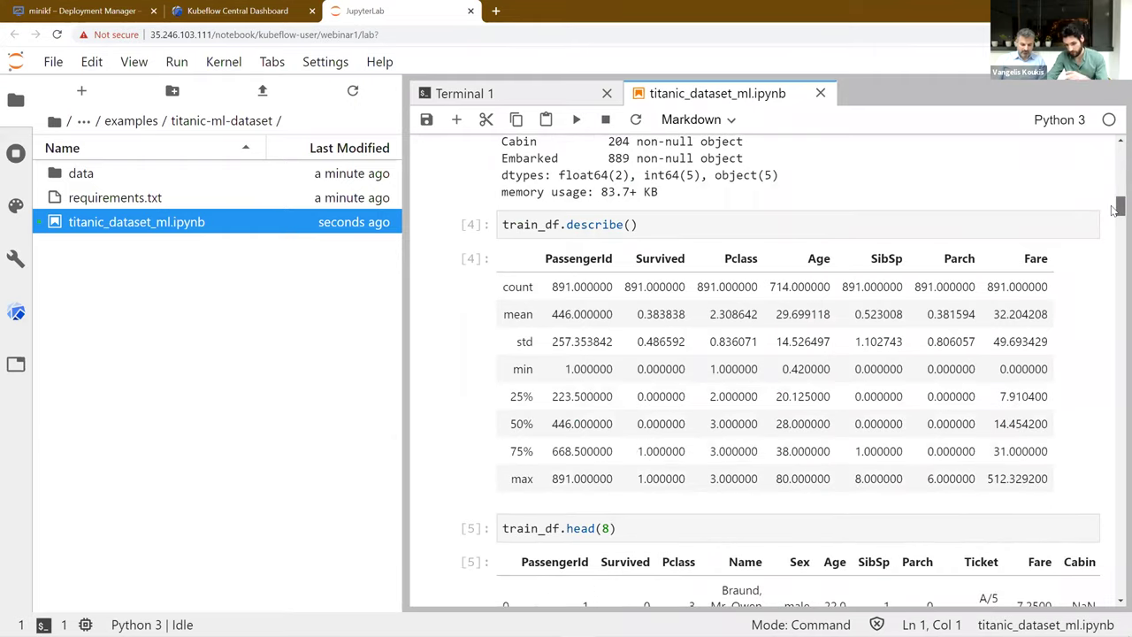
scroll(1113, 224, down, 8)
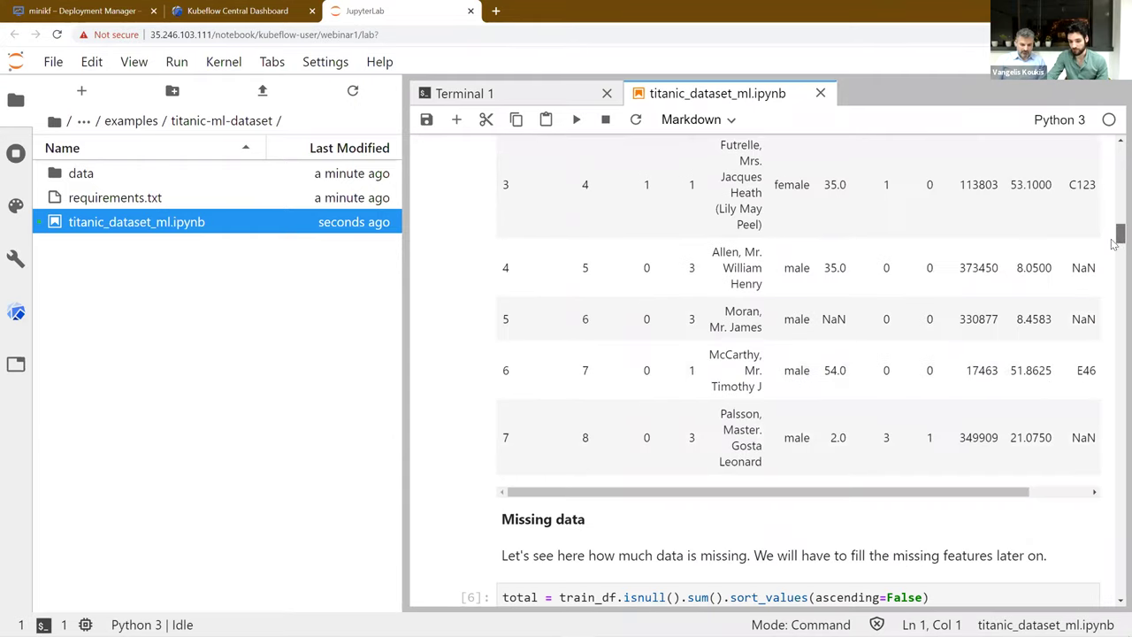
drag(1113, 248, 1115, 554)
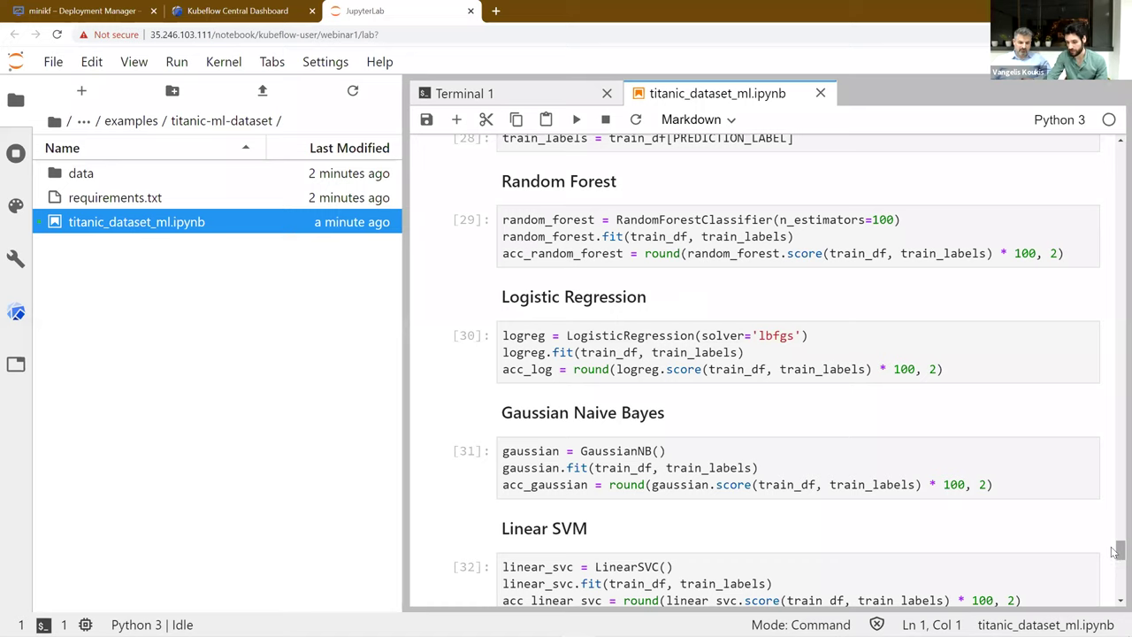
drag(1117, 550, 1116, 571)
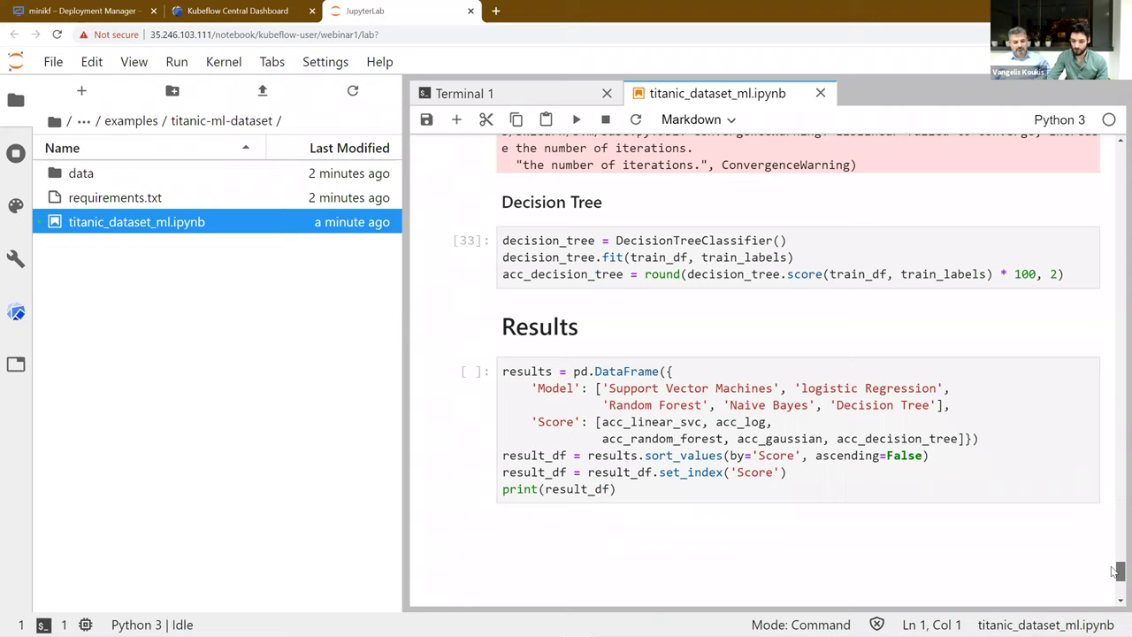
Run the notebook's first code cell, which imports the dependencies.
drag(1113, 549, 1117, 156)
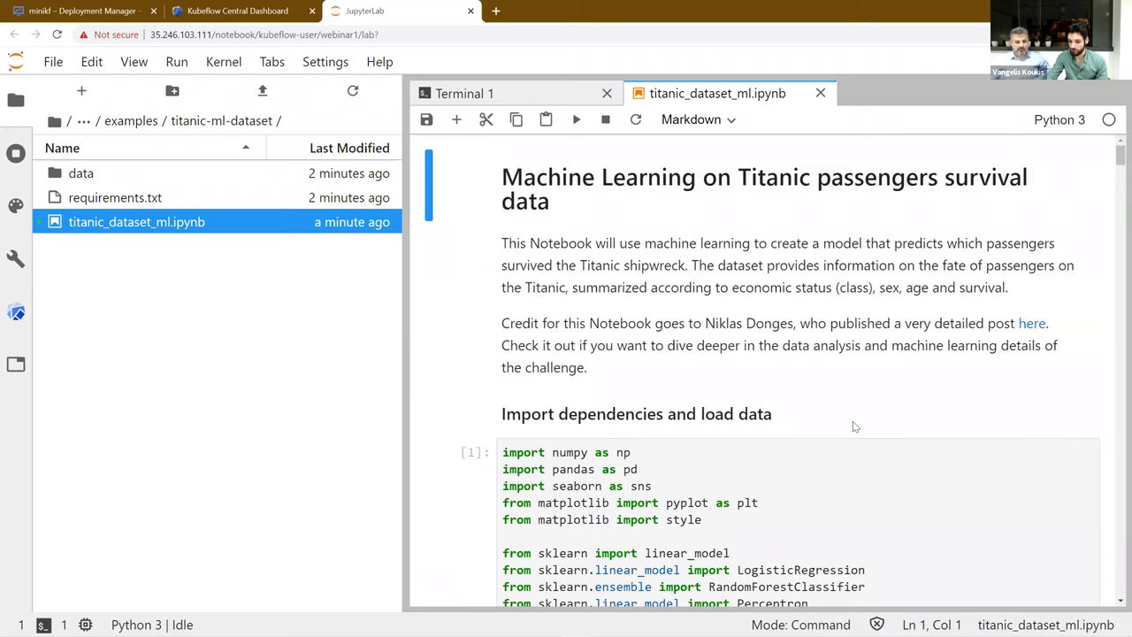
click(786, 505)
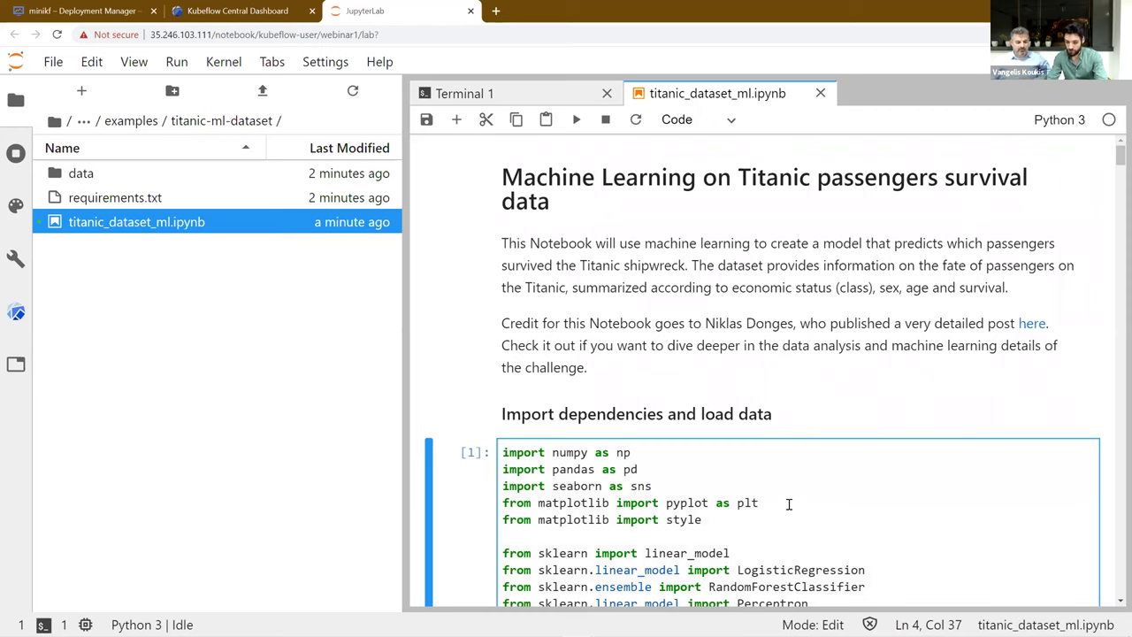
key(shift+Return)
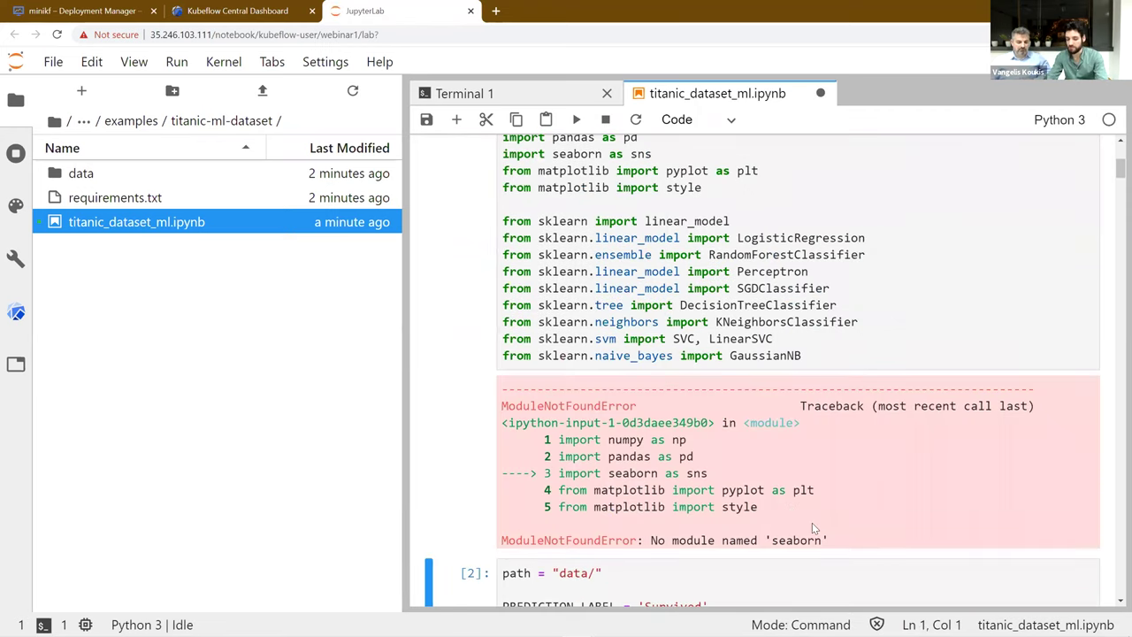
Install the seaborn package from the terminal with pip install seaborn --user.
click(540, 94)
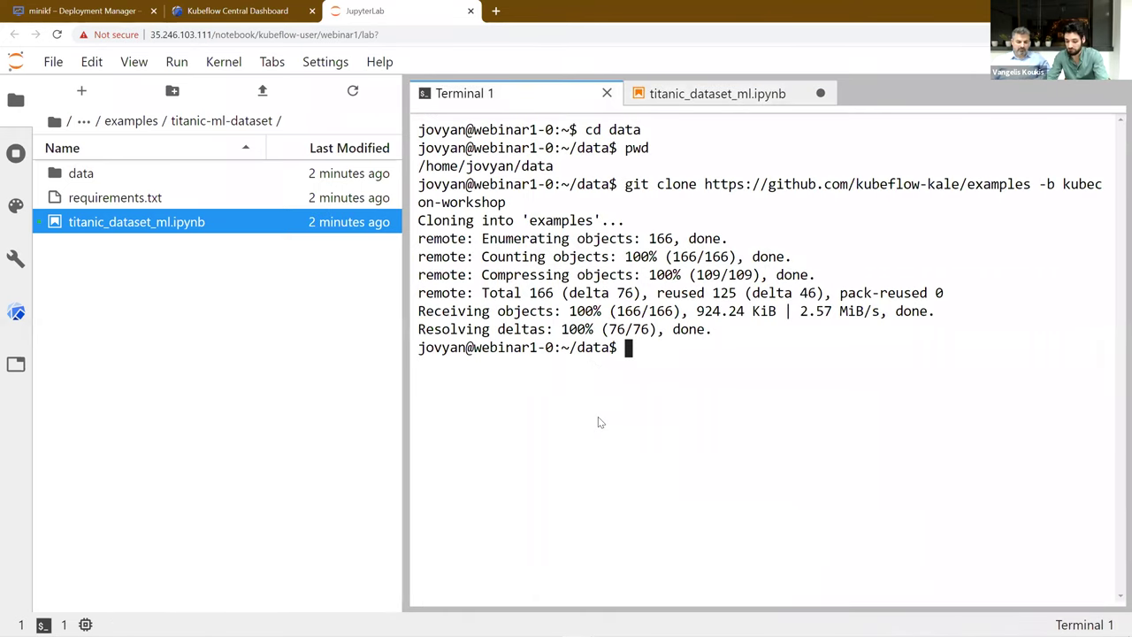
text(pip insa\)
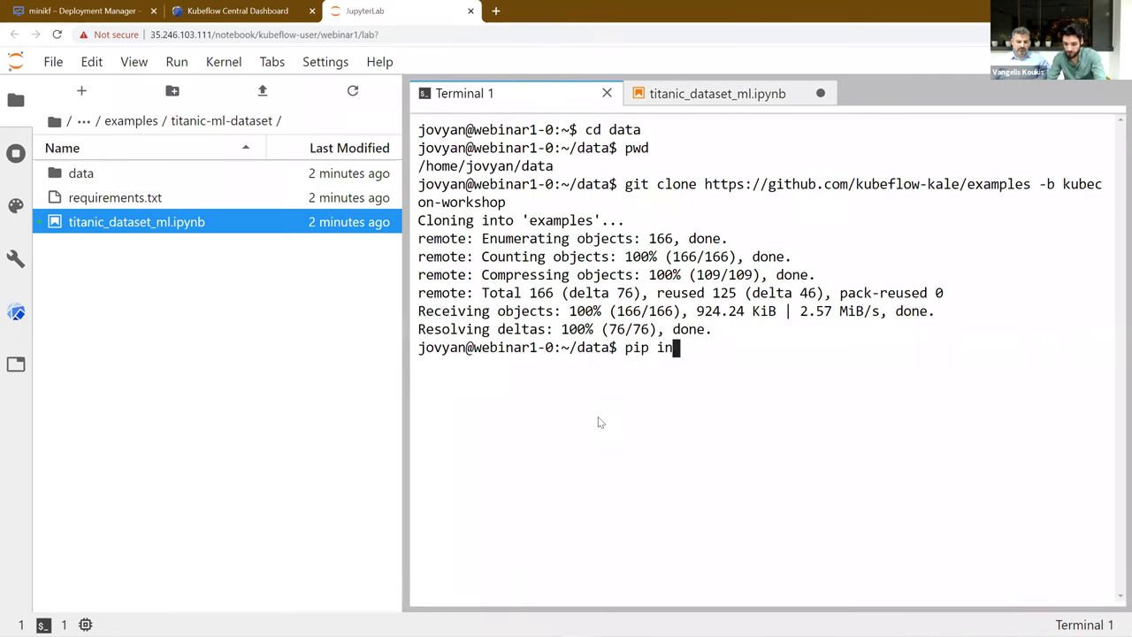
key(BackSpace)
key(BackSpace)
text(tall sea)
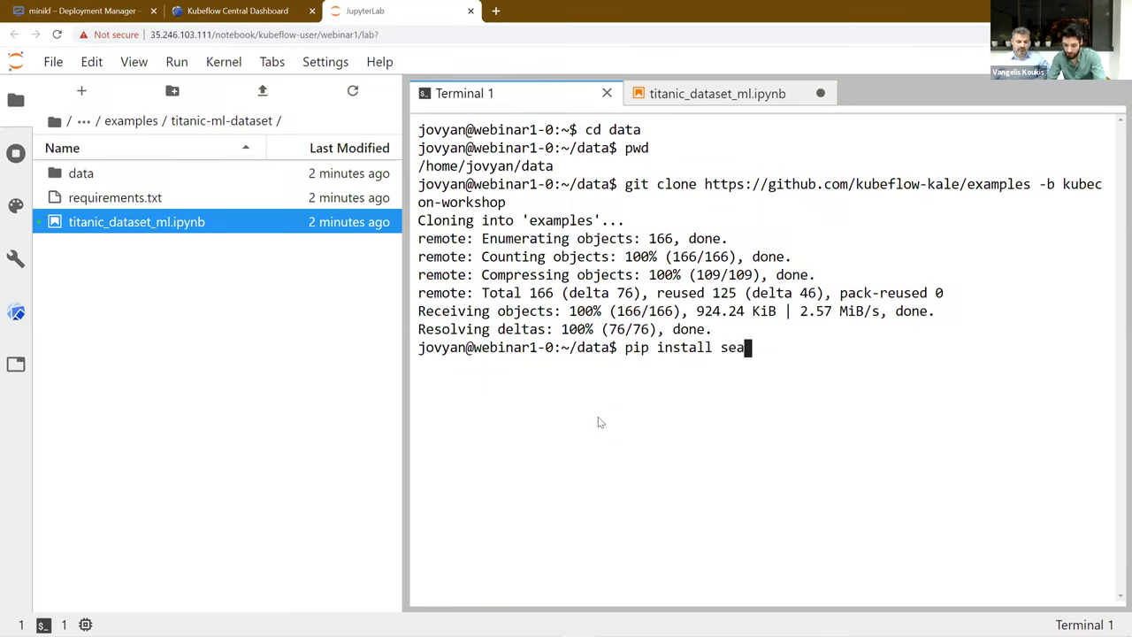
text(born --uuser)
key(BackSpace)
key(BackSpace)
key(BackSpace)
key(BackSpace)
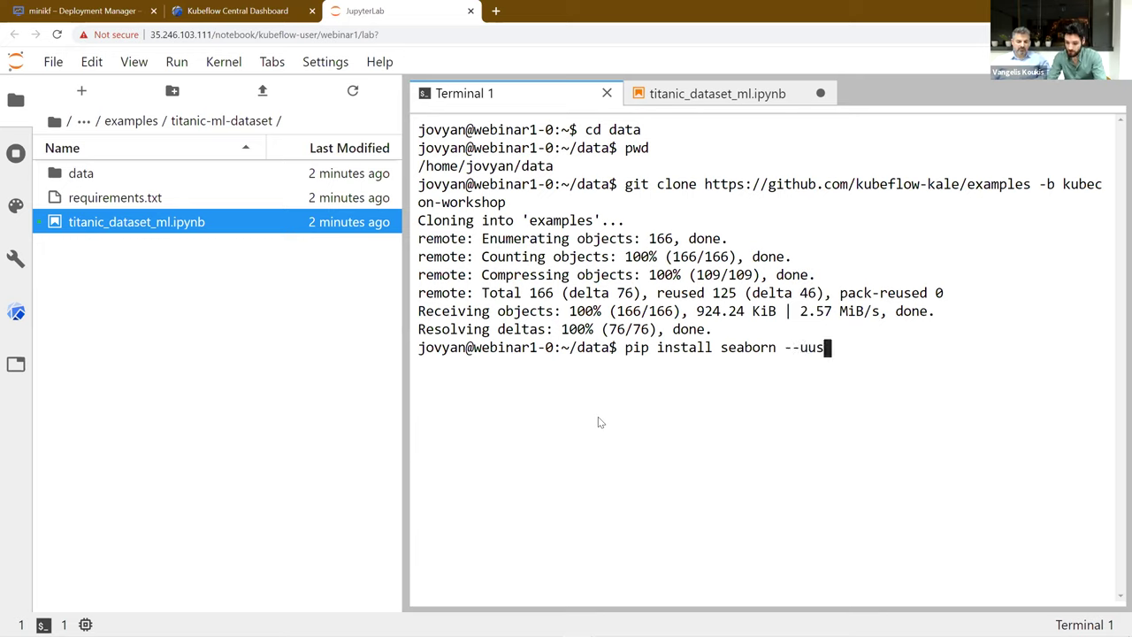
text(ser)
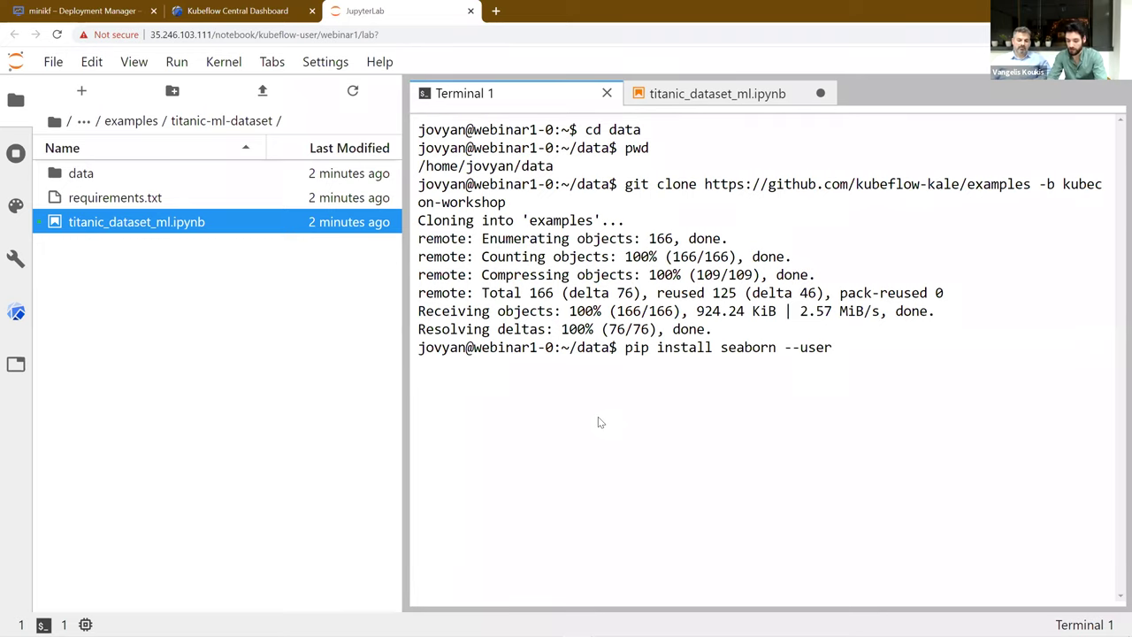
key(Return)
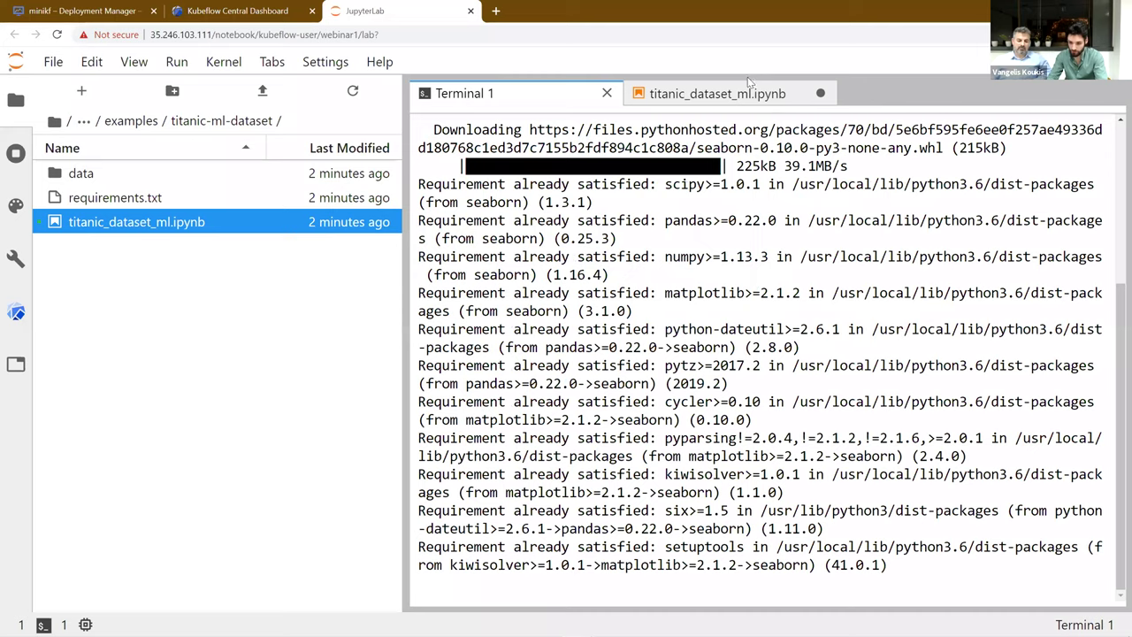
Restart the kernel of titanic_dataset_ml.ipynb and rerun the cell that imports the dependencies.
click(743, 95)
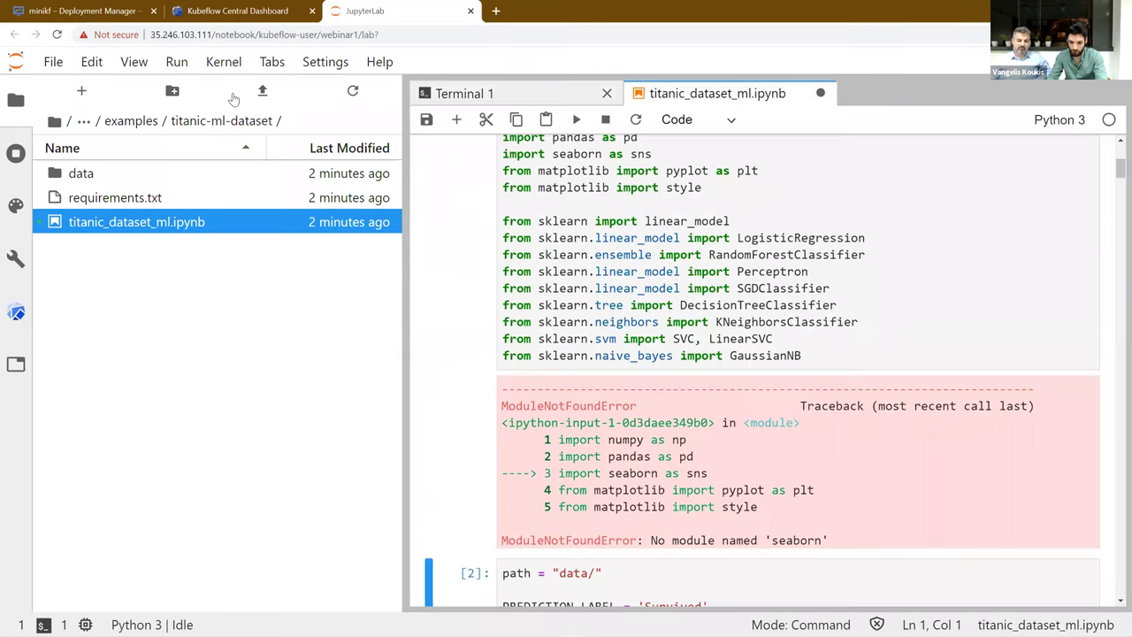
click(636, 121)
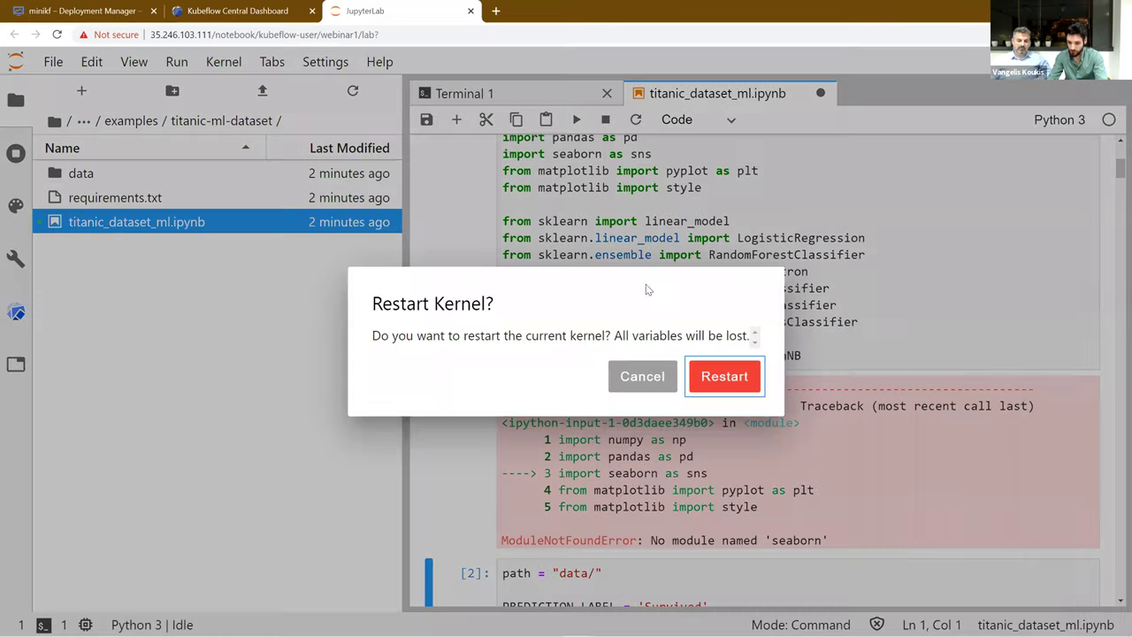
click(718, 381)
click(836, 299)
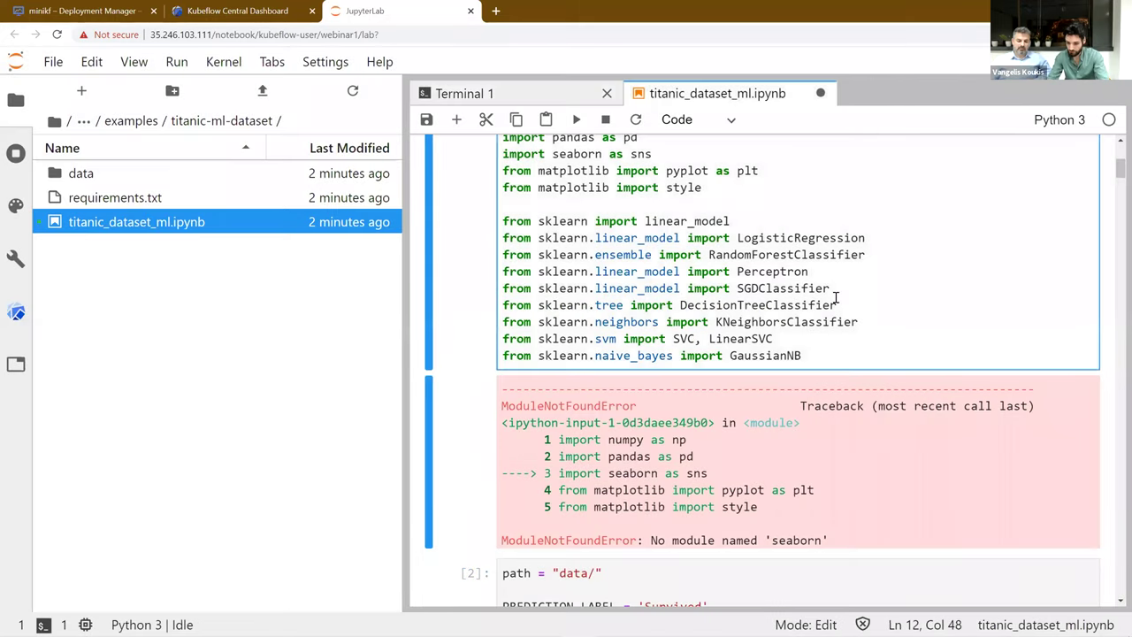
key(shift+Return)
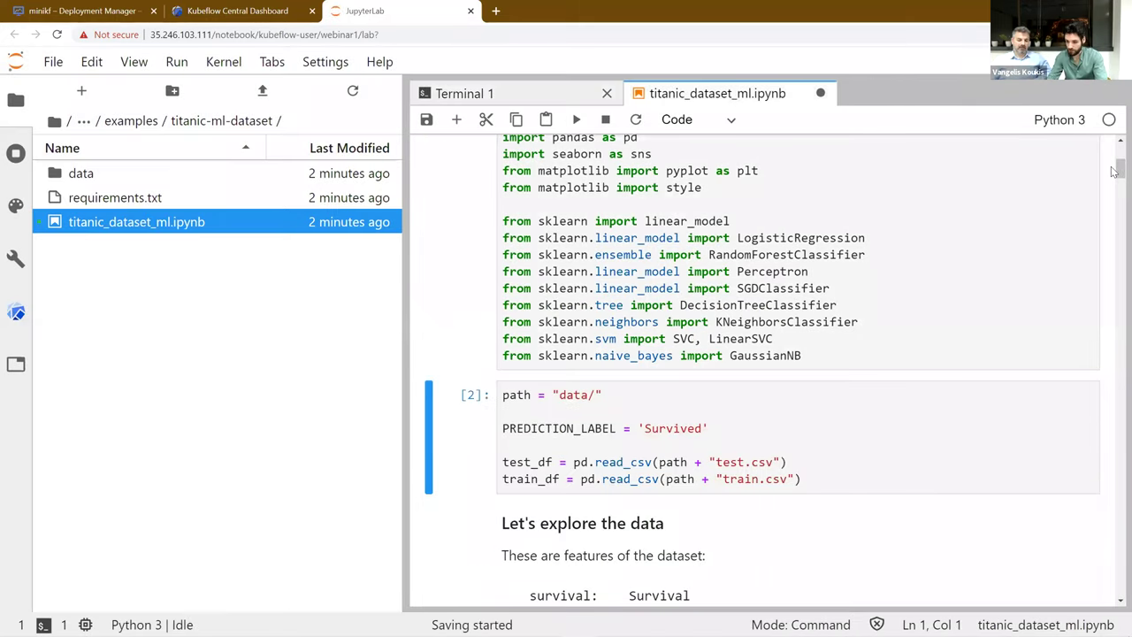
Run the cell that loads test.csv and train.csv, along with the data exploration text cell below it.
mouse_move(1113, 170)
mouse_down()
mouse_move(1114, 152)
mouse_move(1112, 185)
mouse_up()
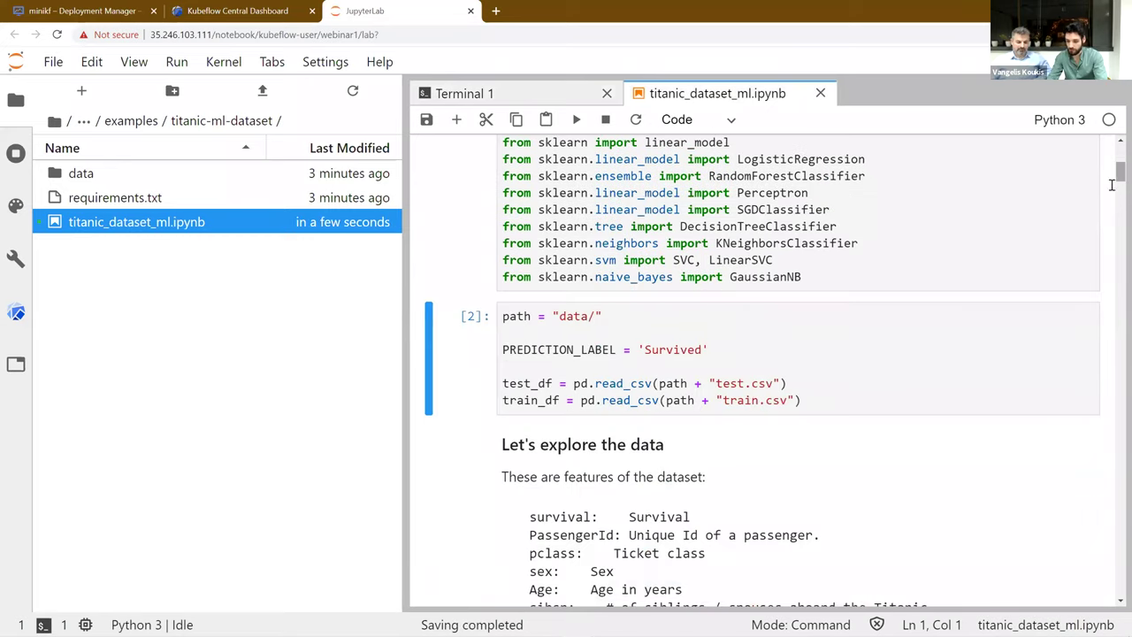
click(1020, 329)
key(shift+Return)
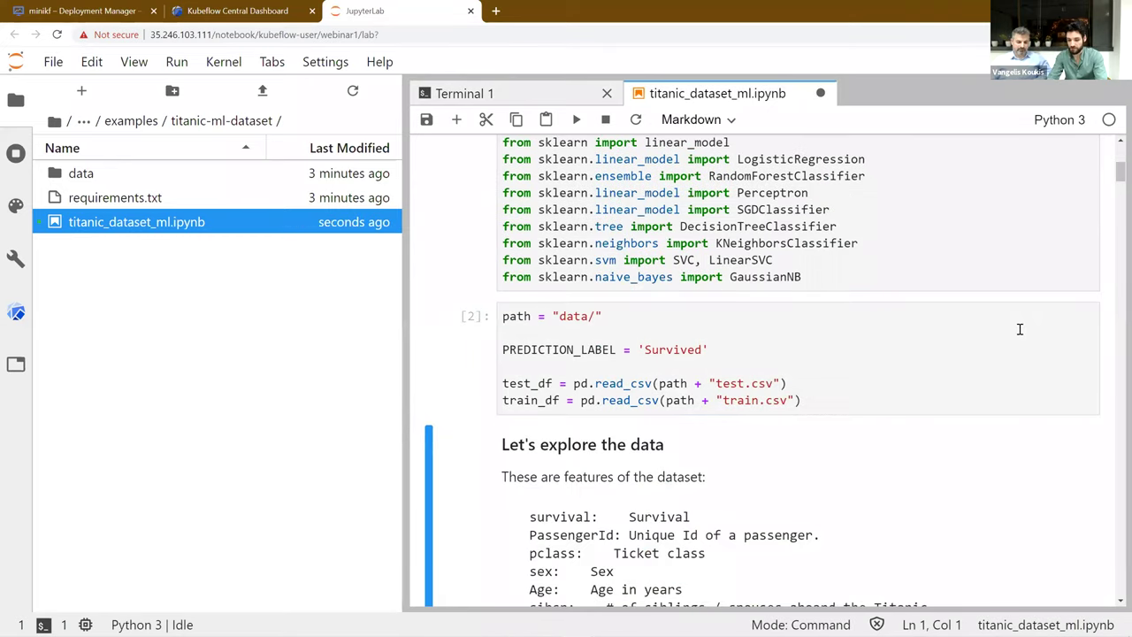
key(shift+Return)
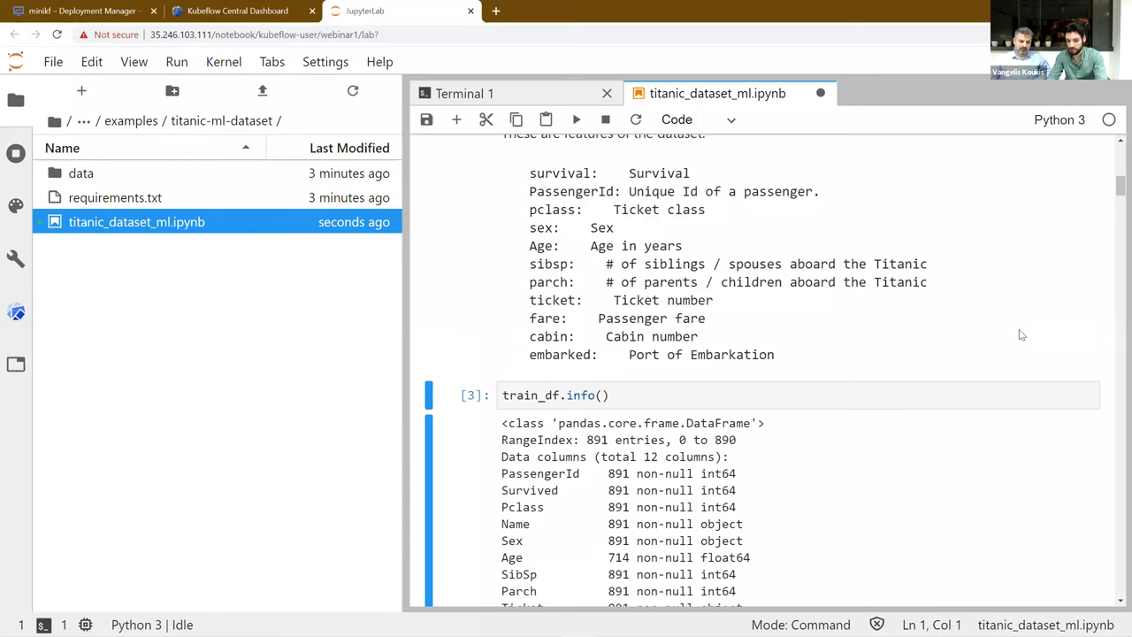
scroll(1020, 334, down, 4)
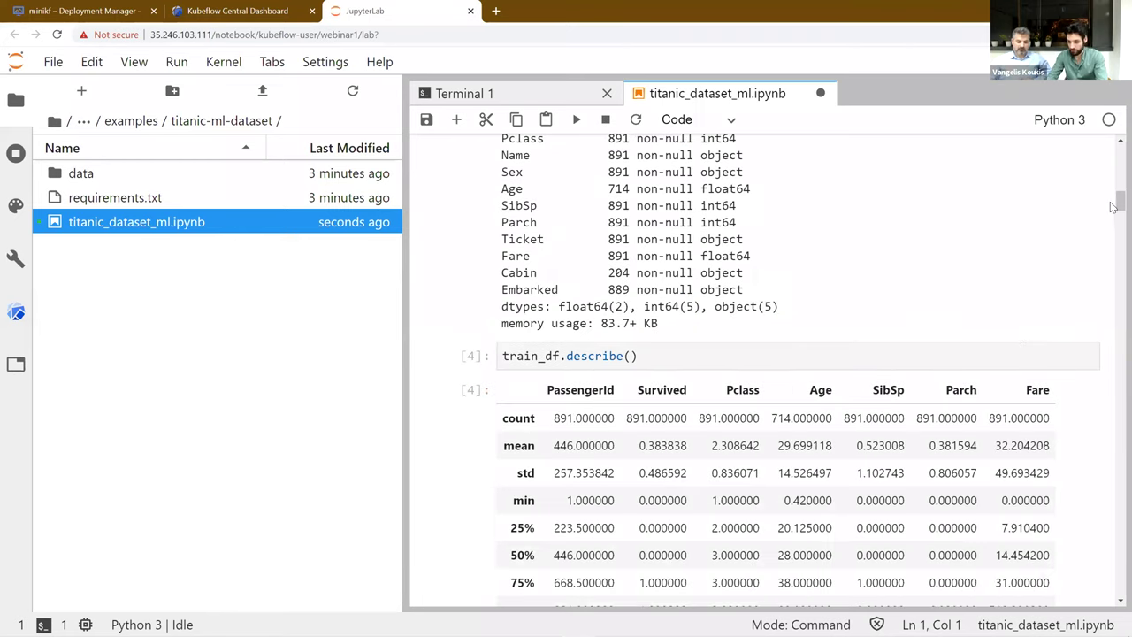
drag(1113, 206, 1113, 149)
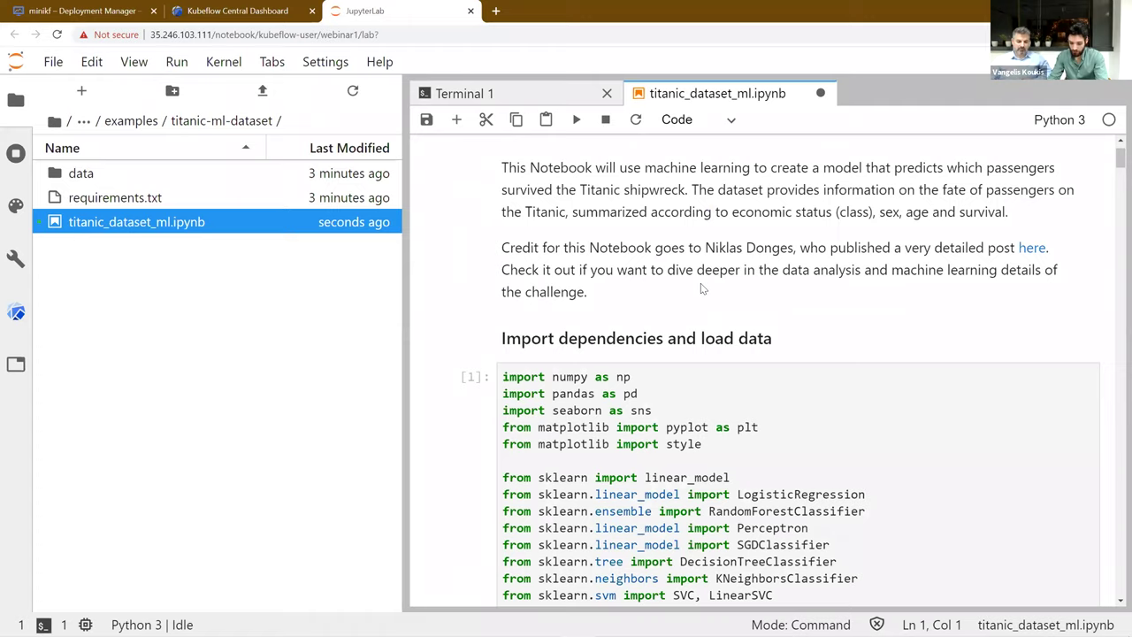
key(alt+Tab)
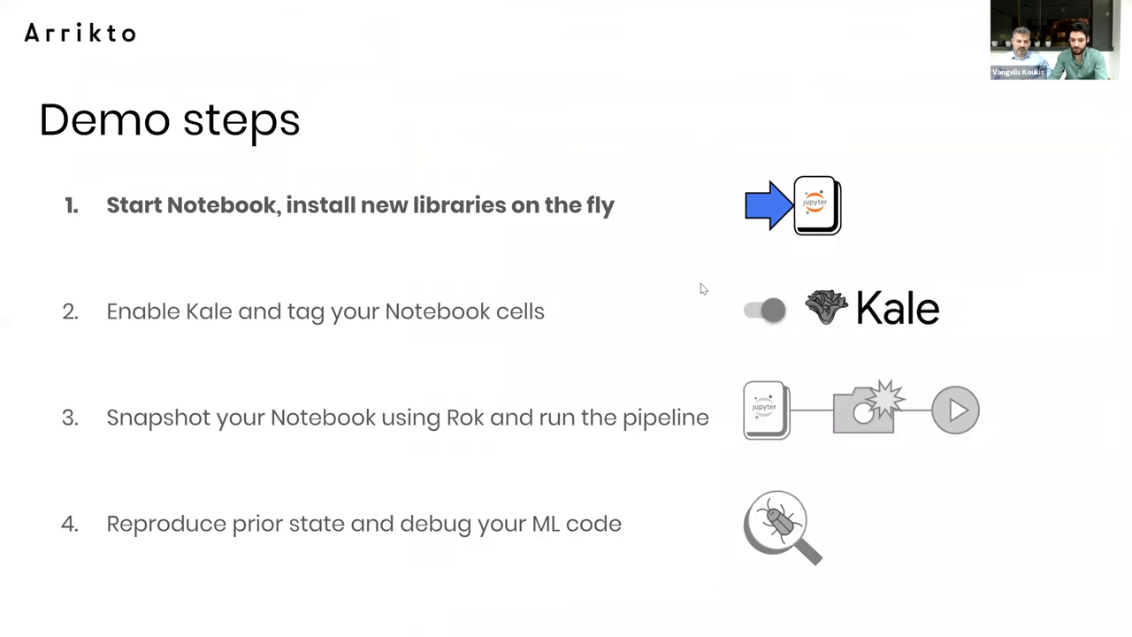
key(Right)
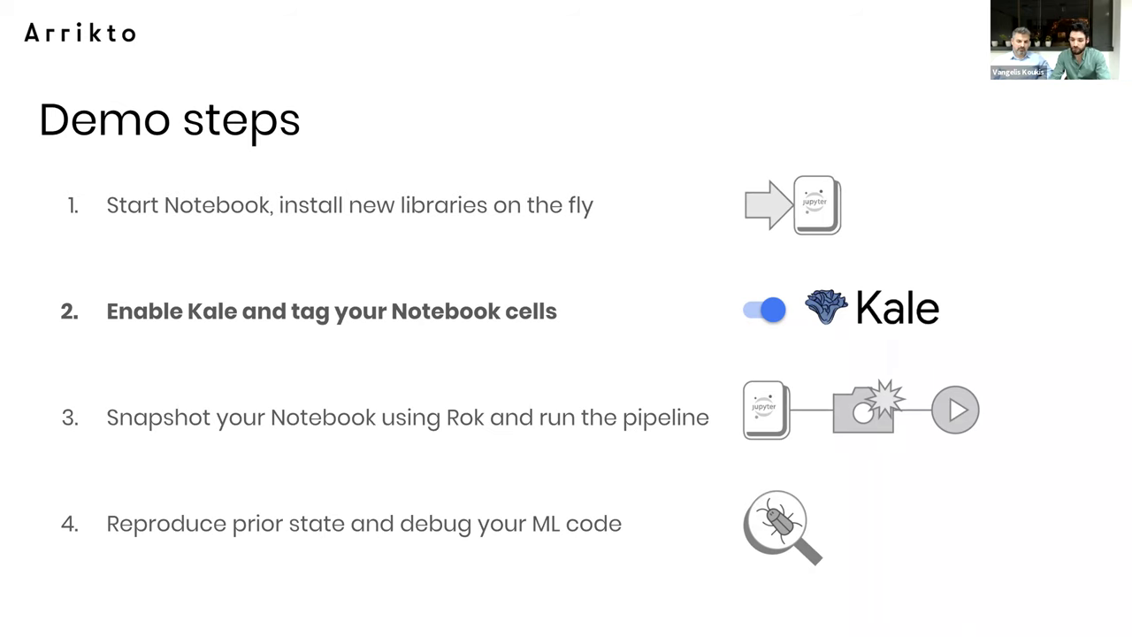
key(alt+Tab)
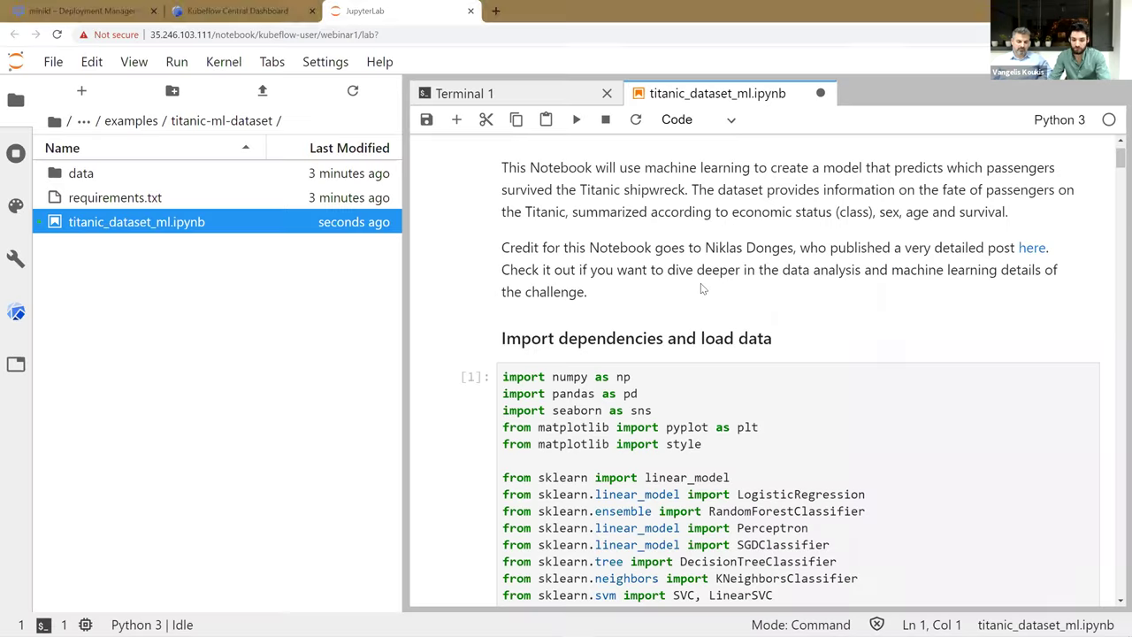
Open the Kale deployment settings and enable Kale for the Titanic notebook.
click(17, 312)
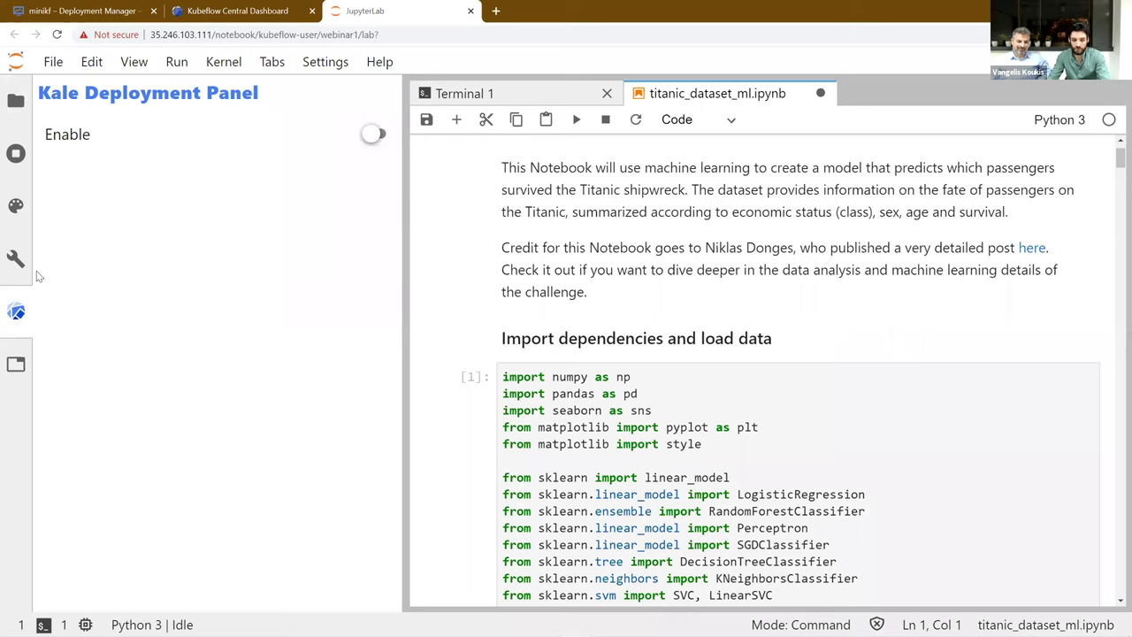
click(373, 135)
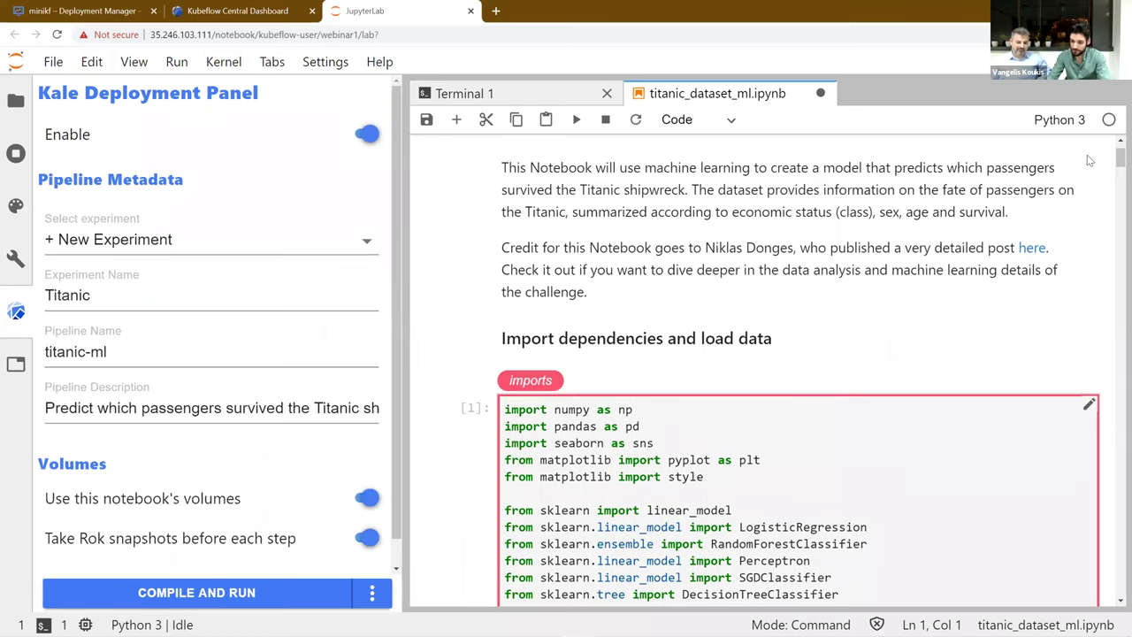
Examine the Kale tags on the imports and data-loading cells, including the loaddata cell's type, step name and dependency settings.
scroll(1082, 164, down, 3)
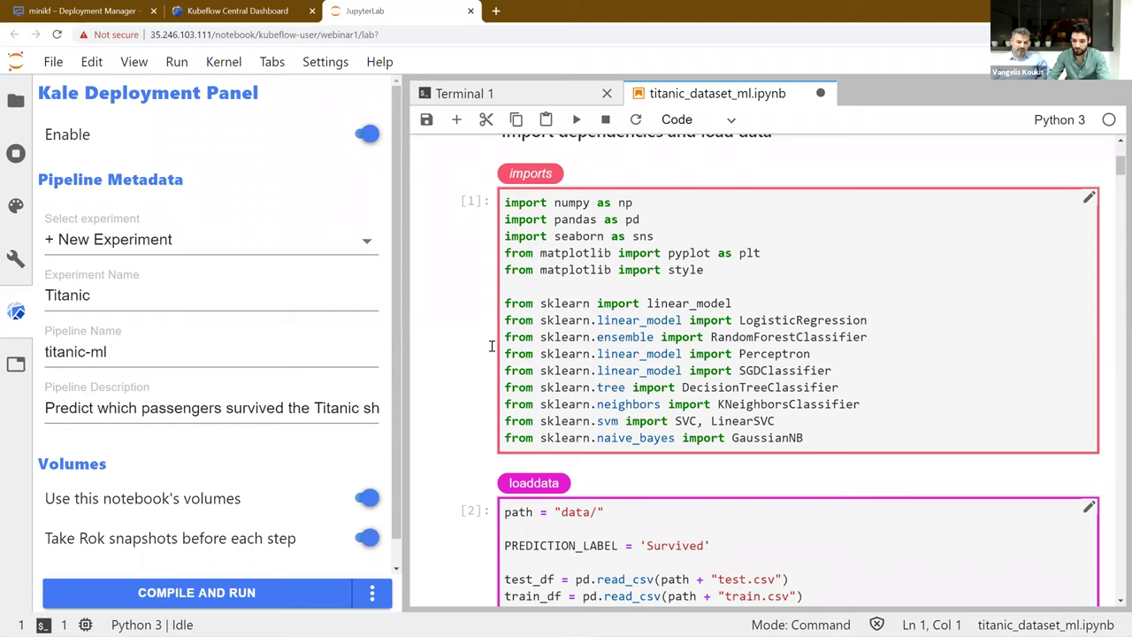
scroll(1114, 177, down, 2)
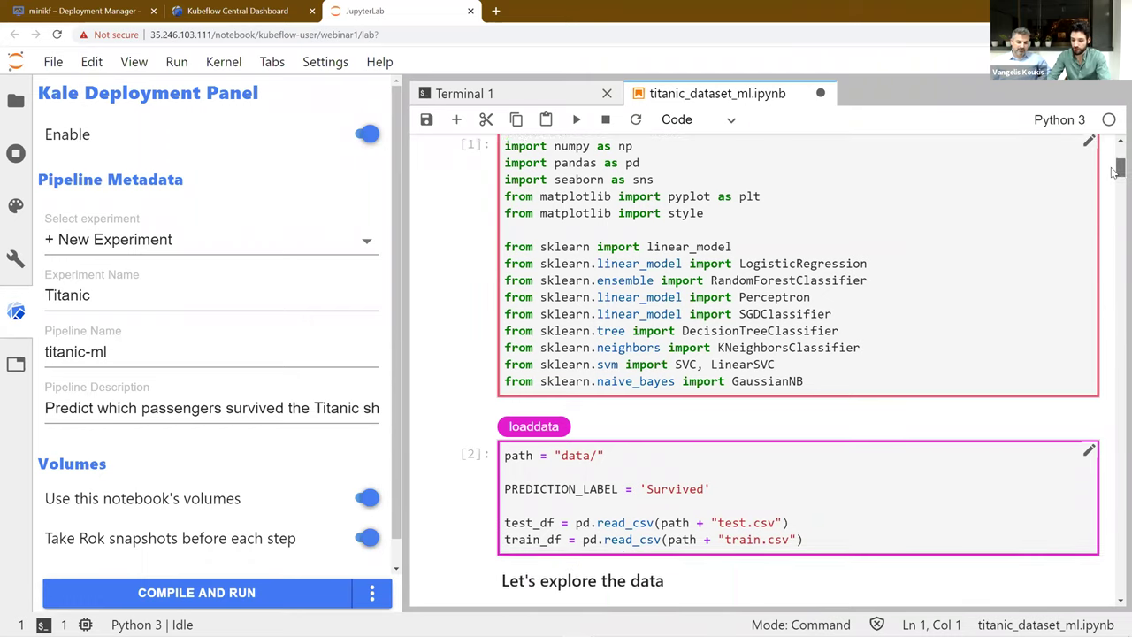
scroll(1114, 175, down, 3)
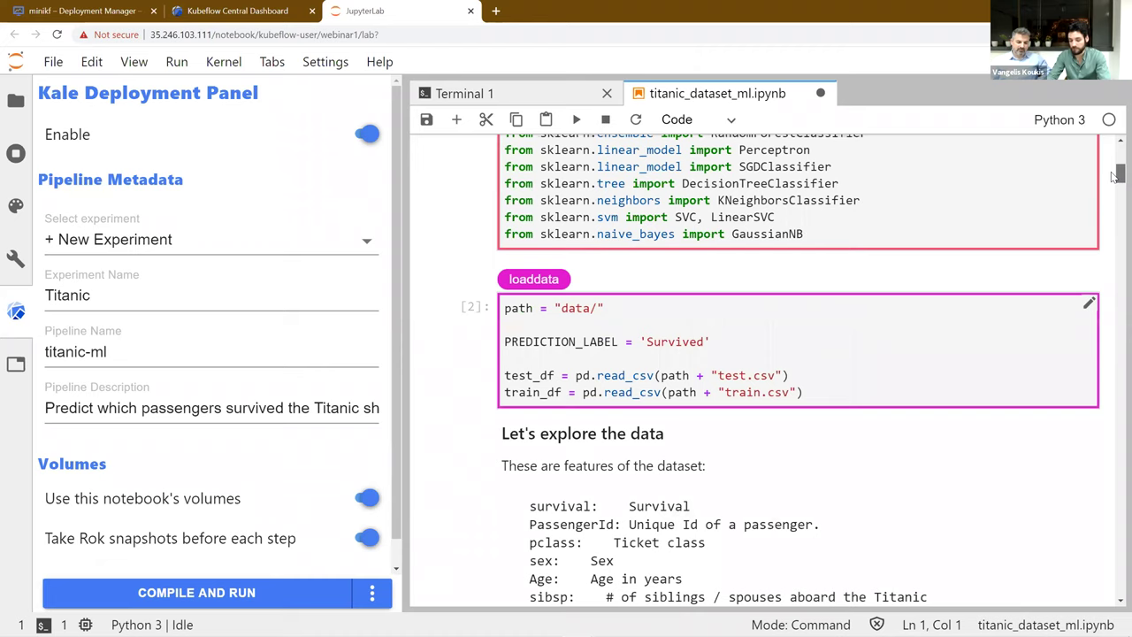
scroll(1114, 177, down, 1)
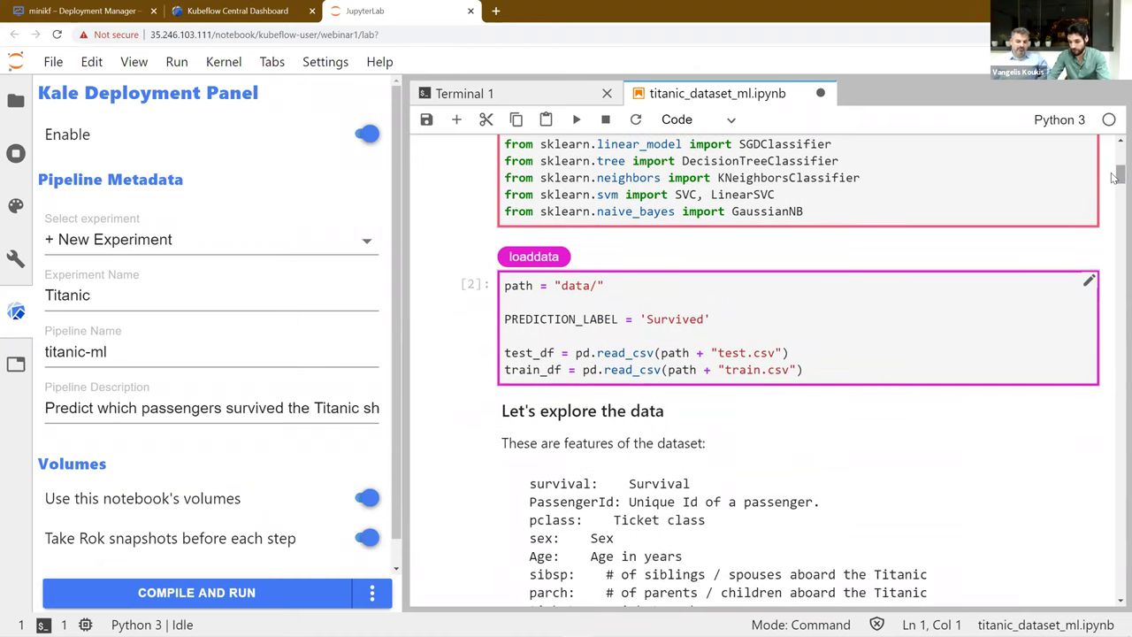
scroll(1114, 177, down, 2)
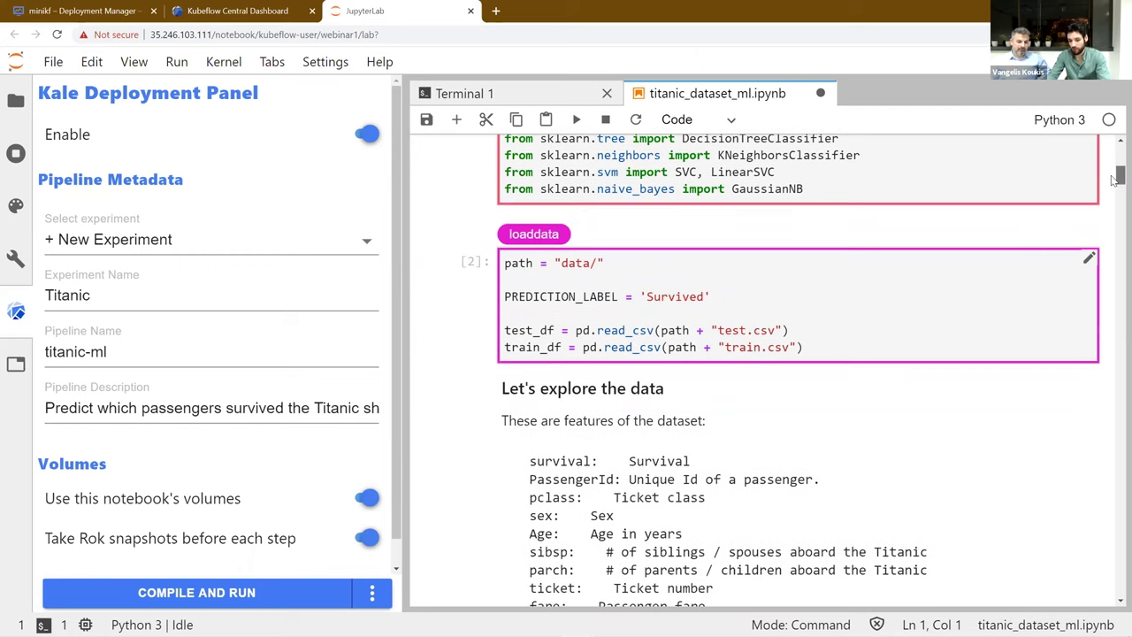
scroll(1114, 180, down, 1)
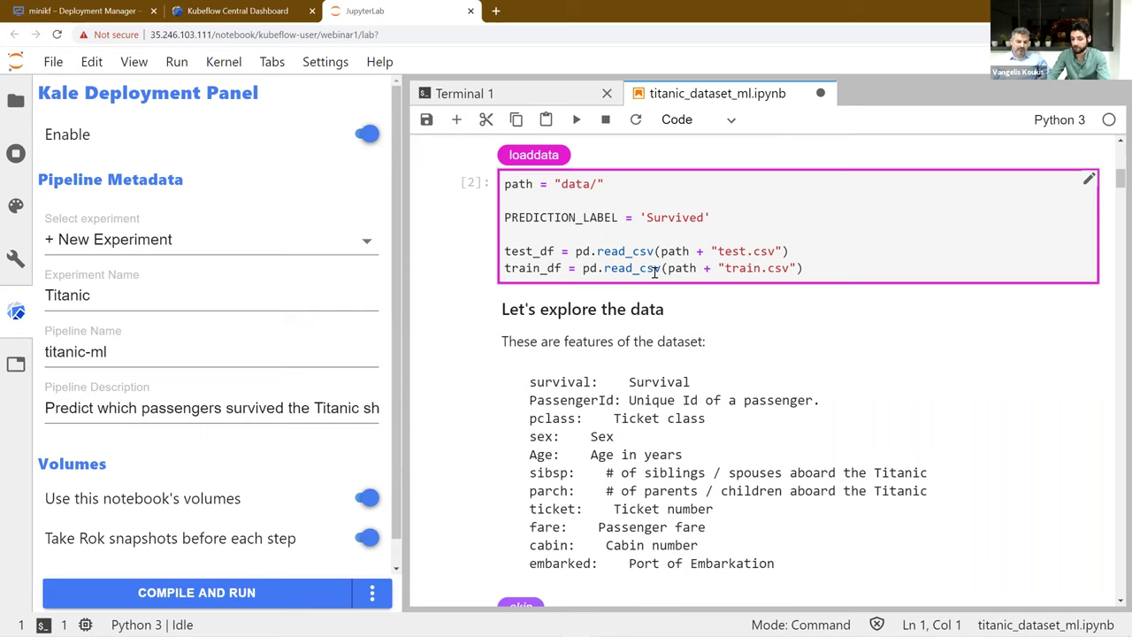
click(1088, 182)
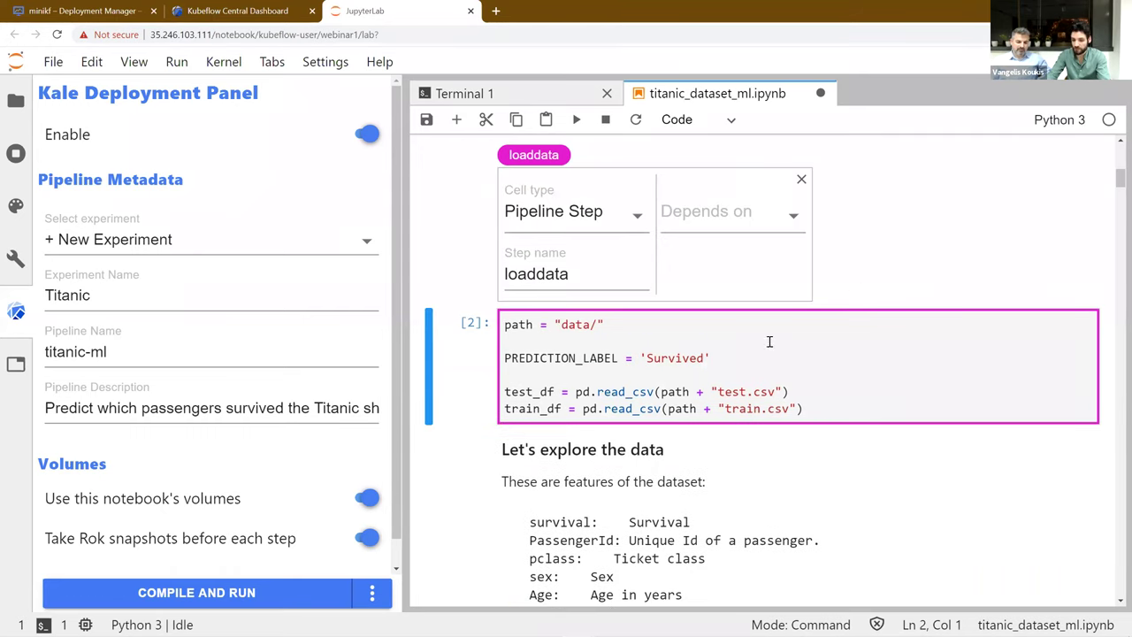
click(802, 180)
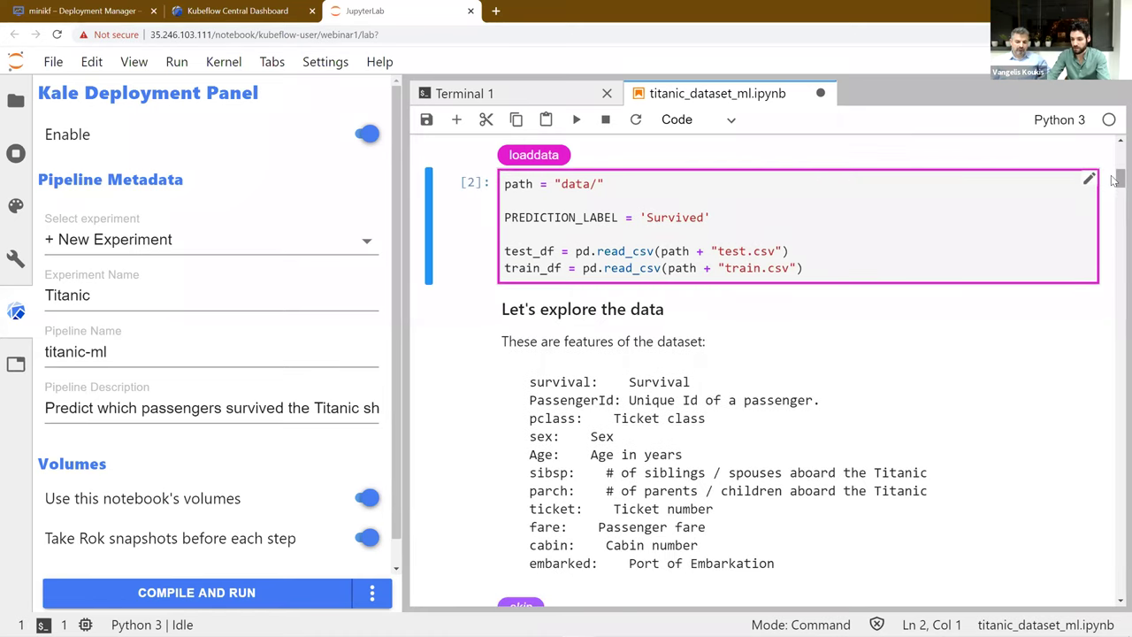
Review the cells tagged skip and the datapreprocessing cells, including the first datapreprocessing cell's step name and dependency.
drag(1117, 177, 1116, 197)
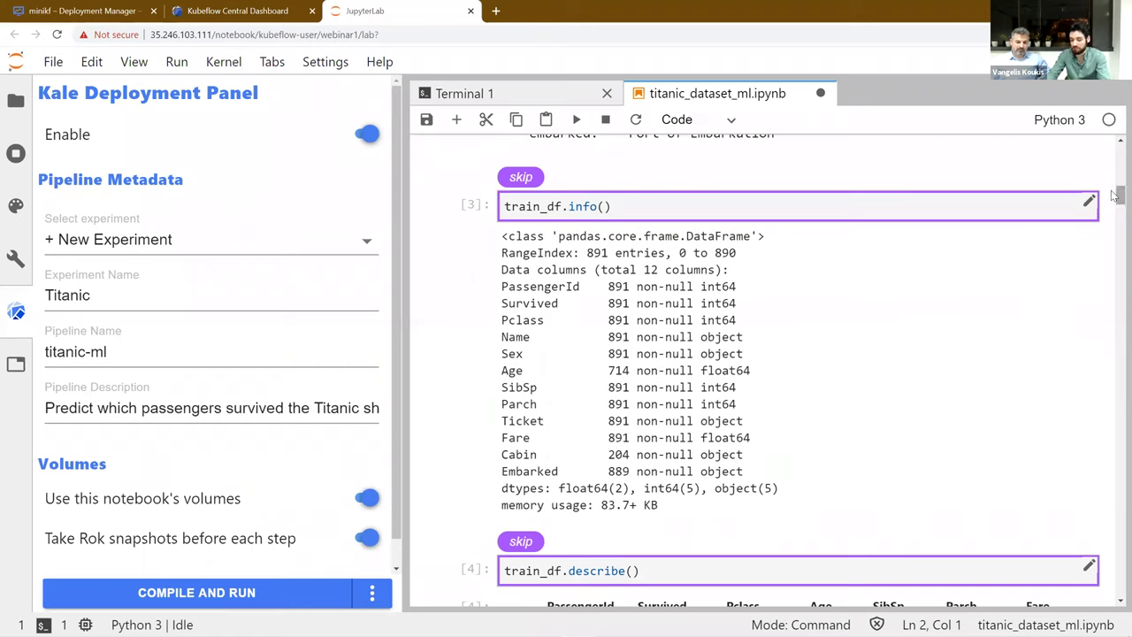
drag(1114, 196, 1115, 380)
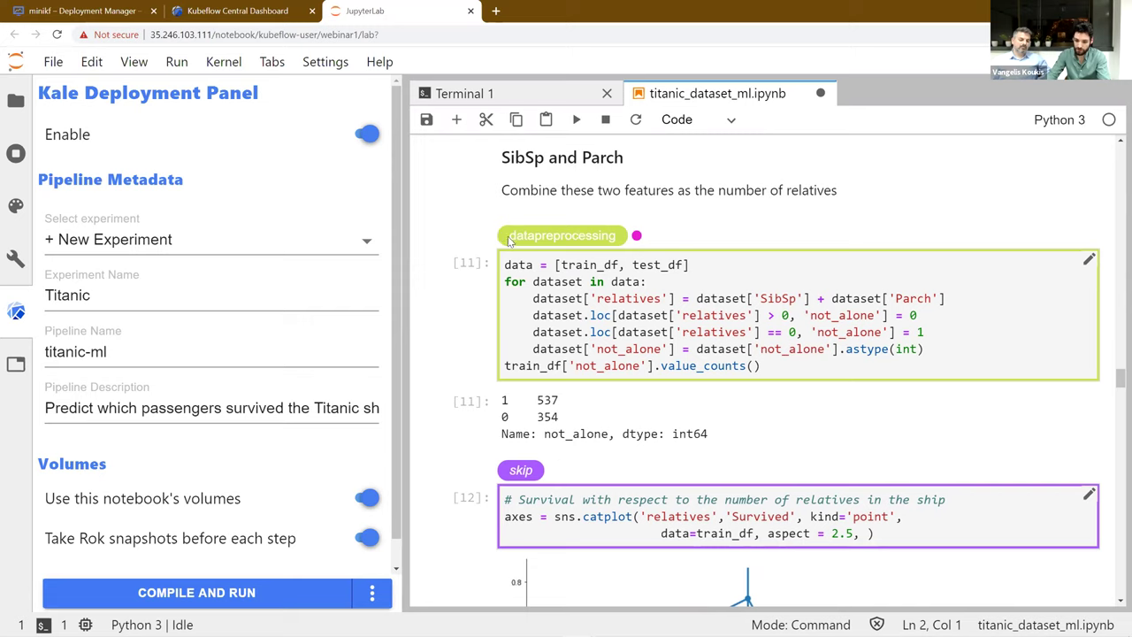
click(1090, 259)
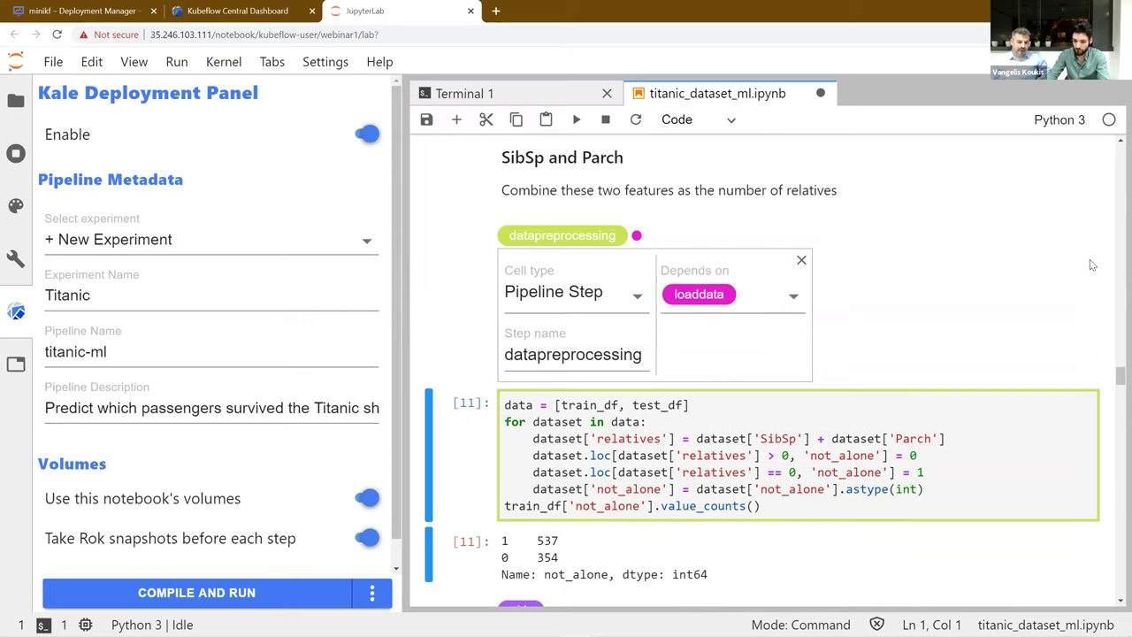
click(802, 260)
drag(1114, 379, 1117, 405)
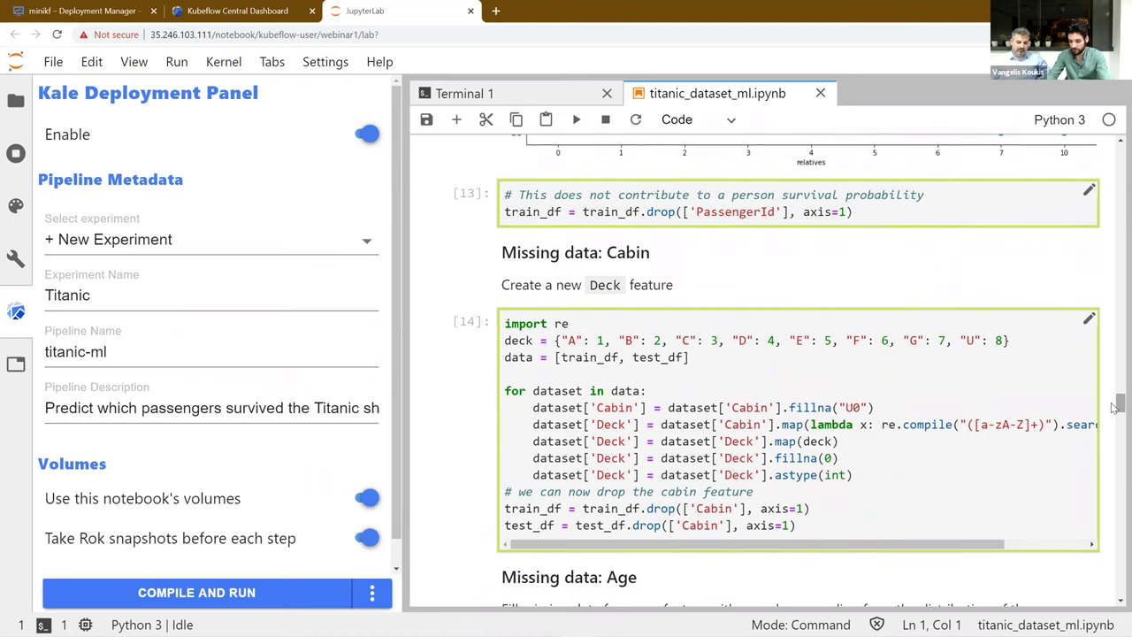
drag(1115, 411, 1115, 152)
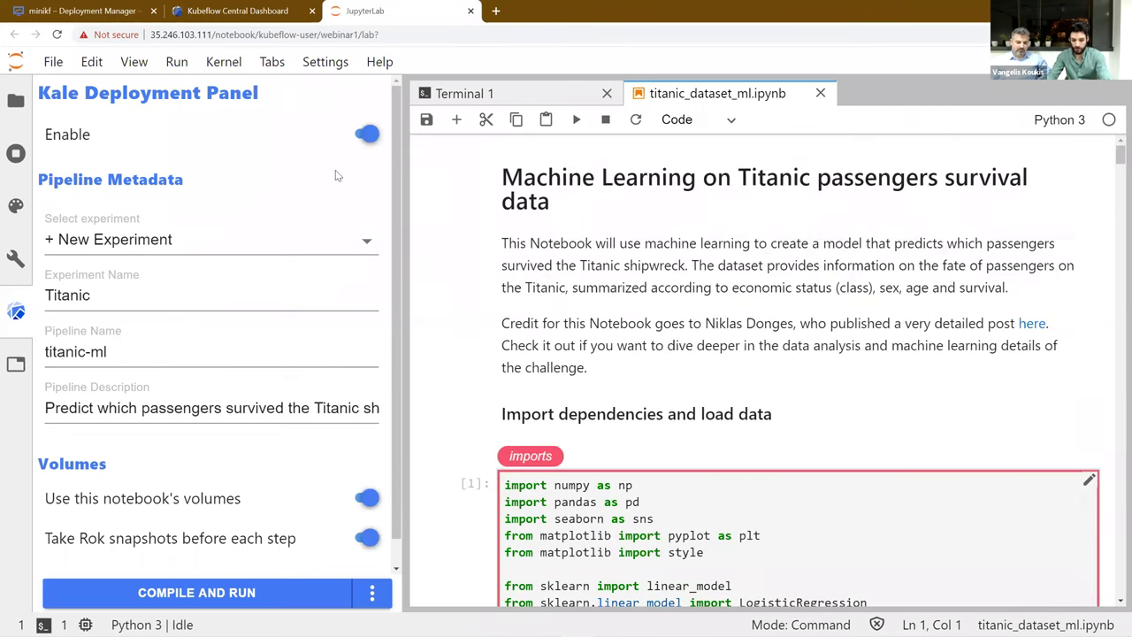
Choose New Experiment for the pipeline and review its metadata and volume settings.
scroll(393, 312, down, 1)
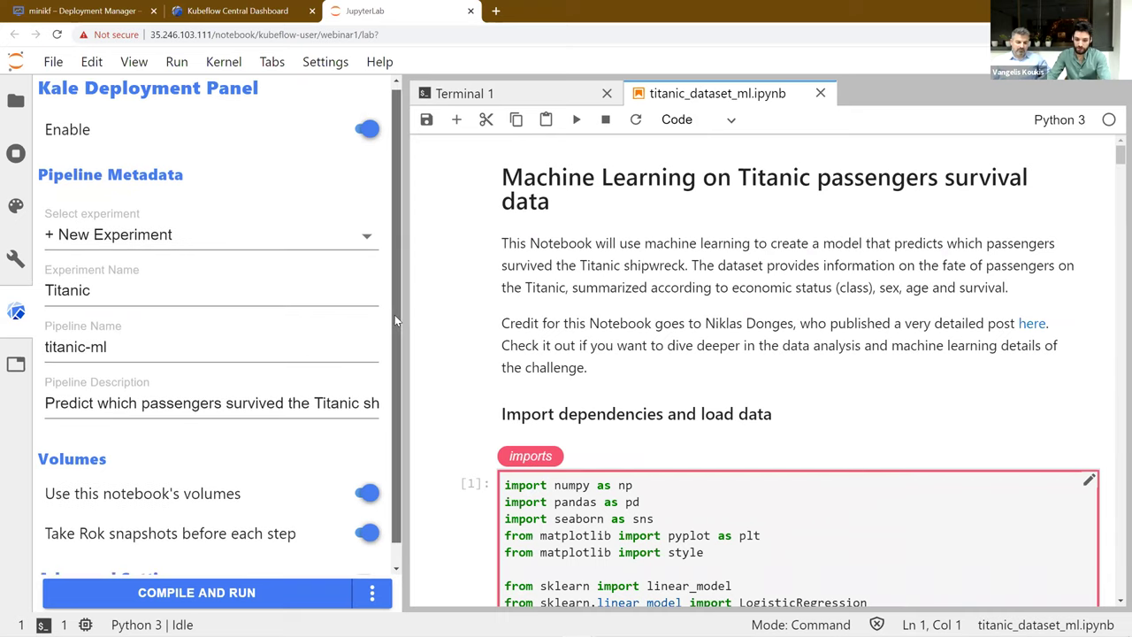
click(367, 239)
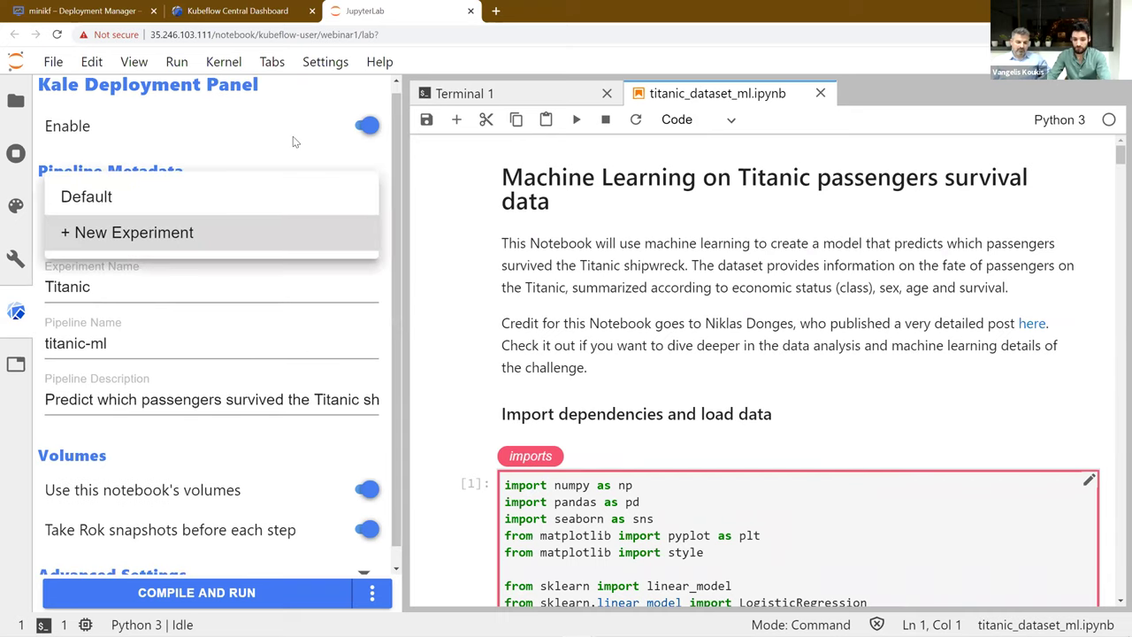
click(126, 232)
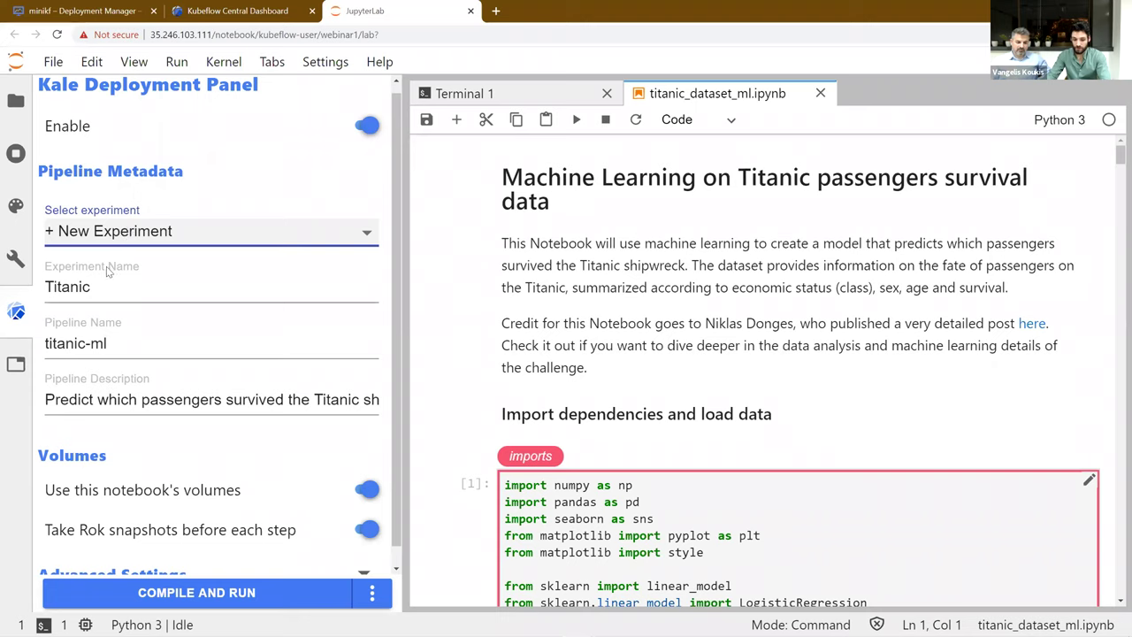
drag(394, 282, 395, 311)
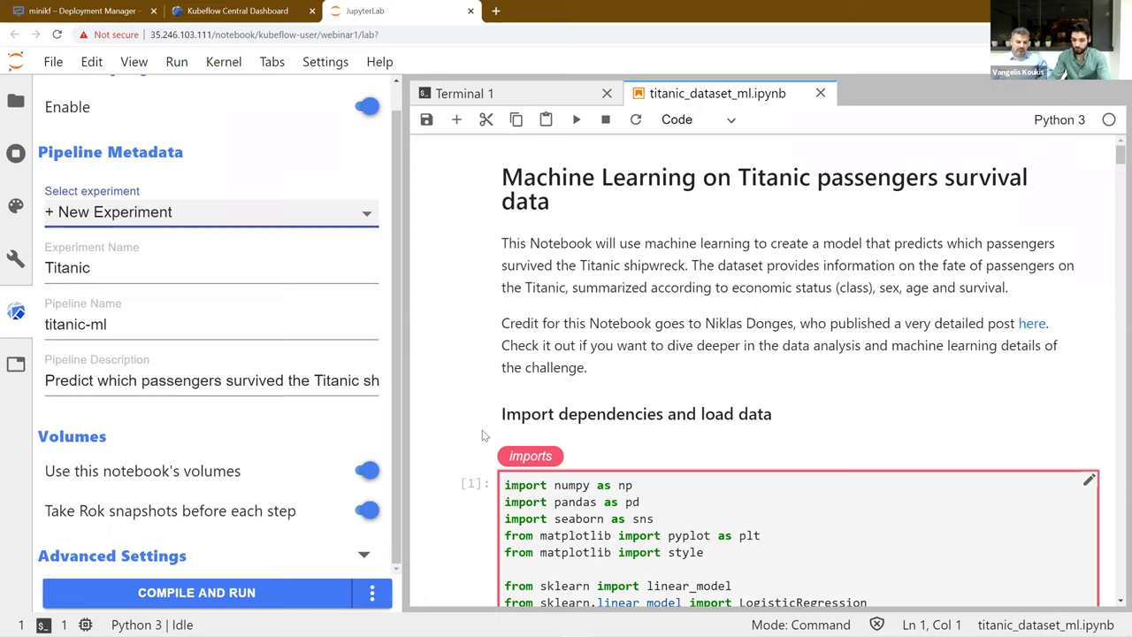
key(alt+Tab)
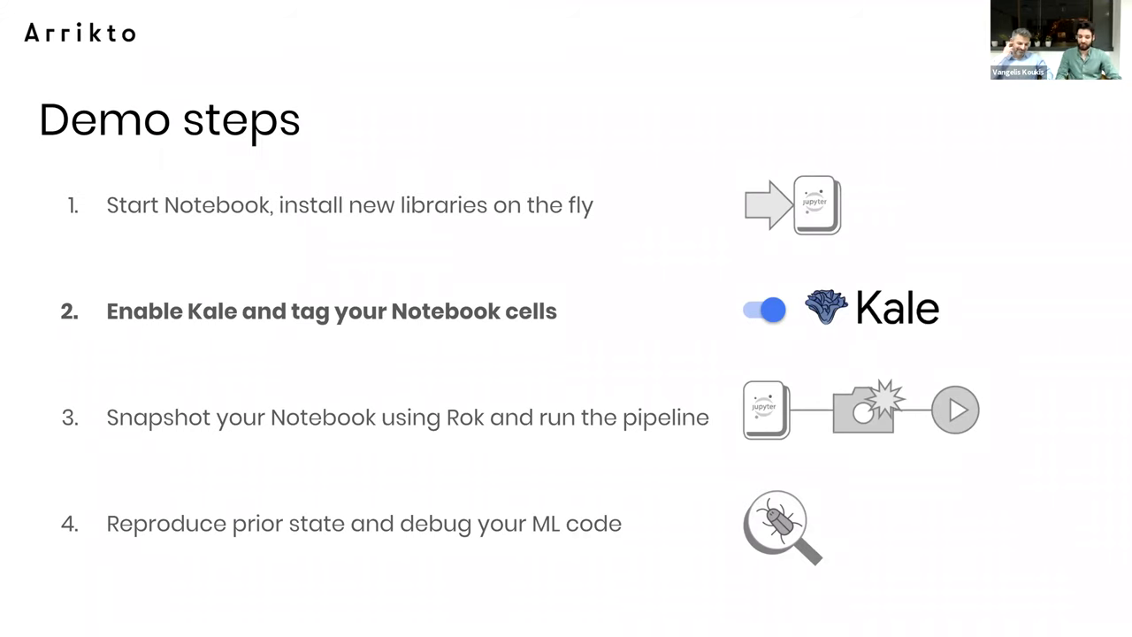
key(Right)
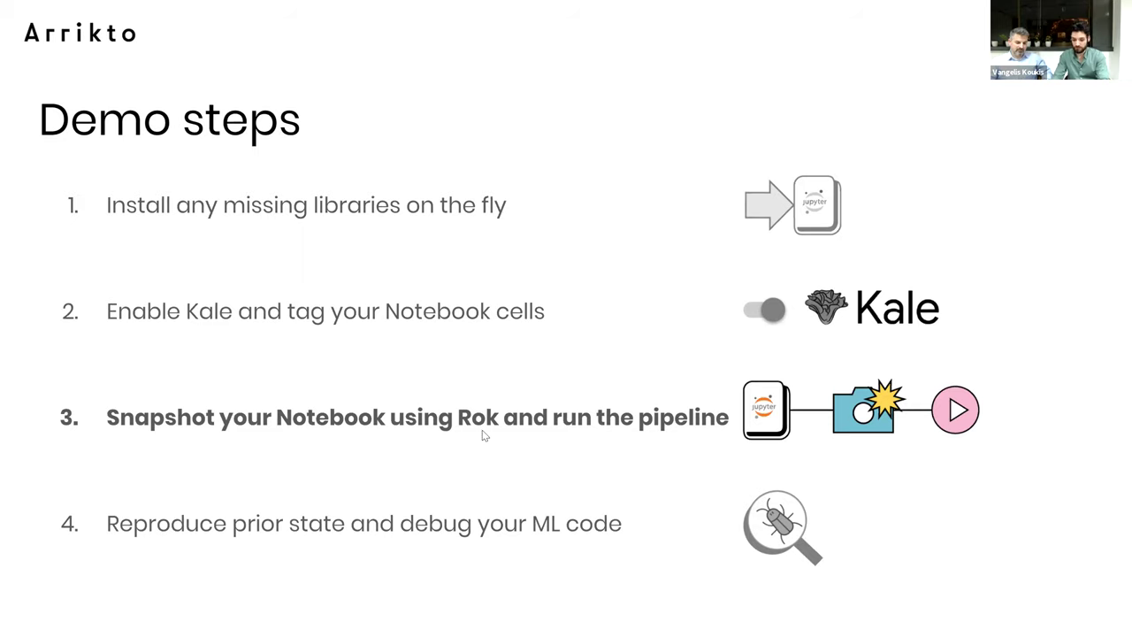
key(alt+Tab)
Compile and run the titanic-ml pipeline with Kale and dismiss the resulting dialog.
click(289, 598)
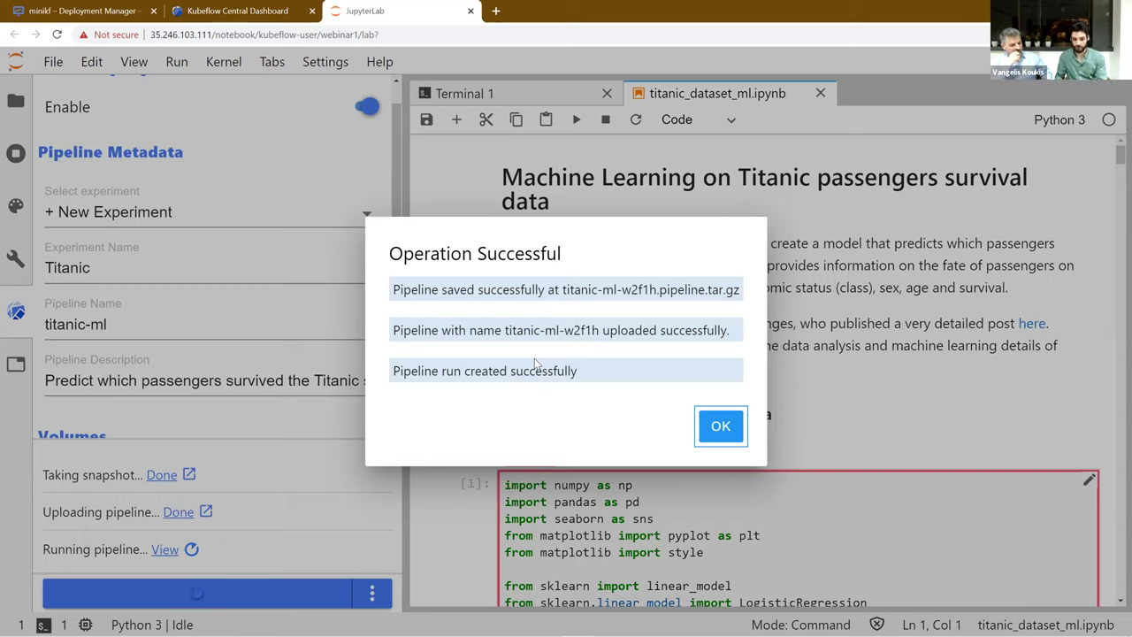
click(719, 431)
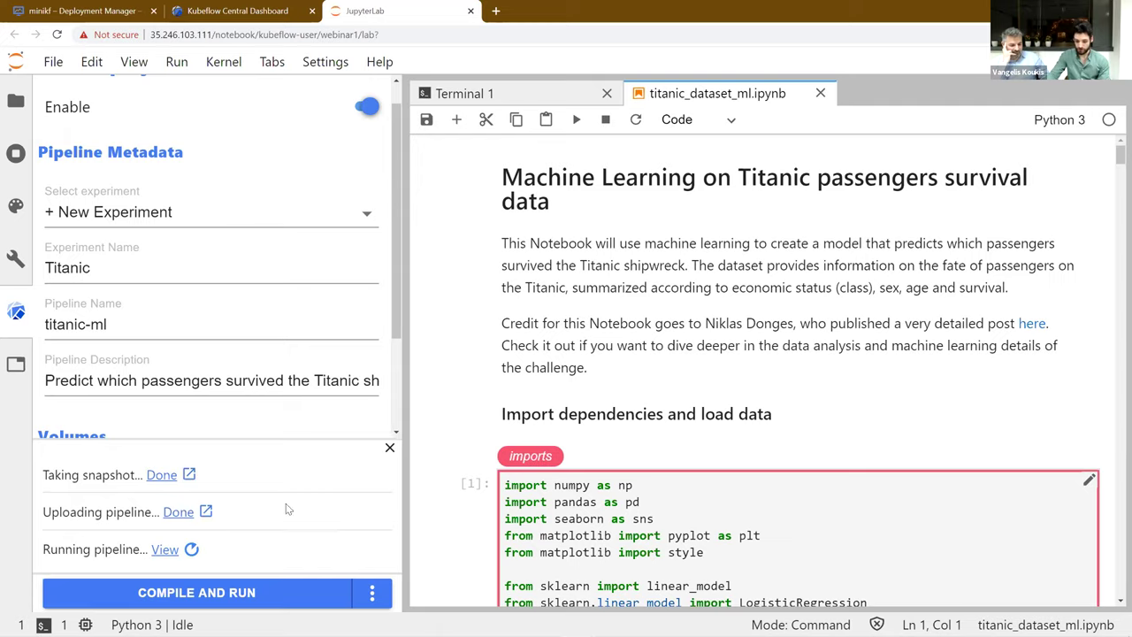
Open the uploaded titanic-ml pipeline from Kale's progress list, hide its summary and examine the steps in its graph.
click(185, 513)
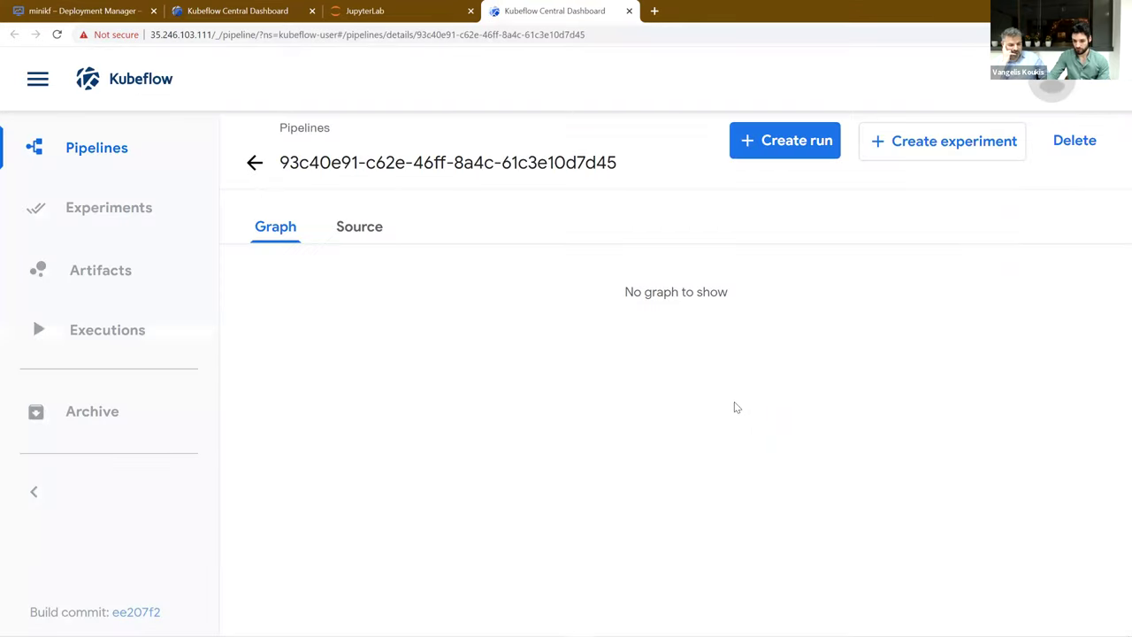
scroll(920, 404, down, 1)
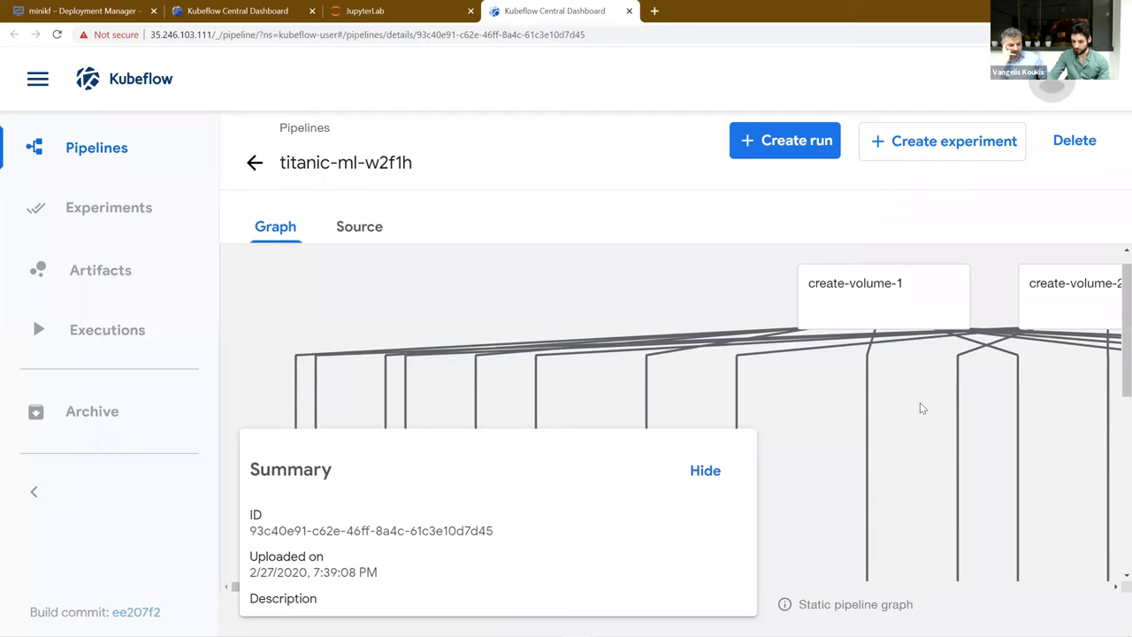
scroll(1053, 379, up, 1)
scroll(1088, 367, down, 2)
drag(1113, 353, 1115, 507)
click(708, 474)
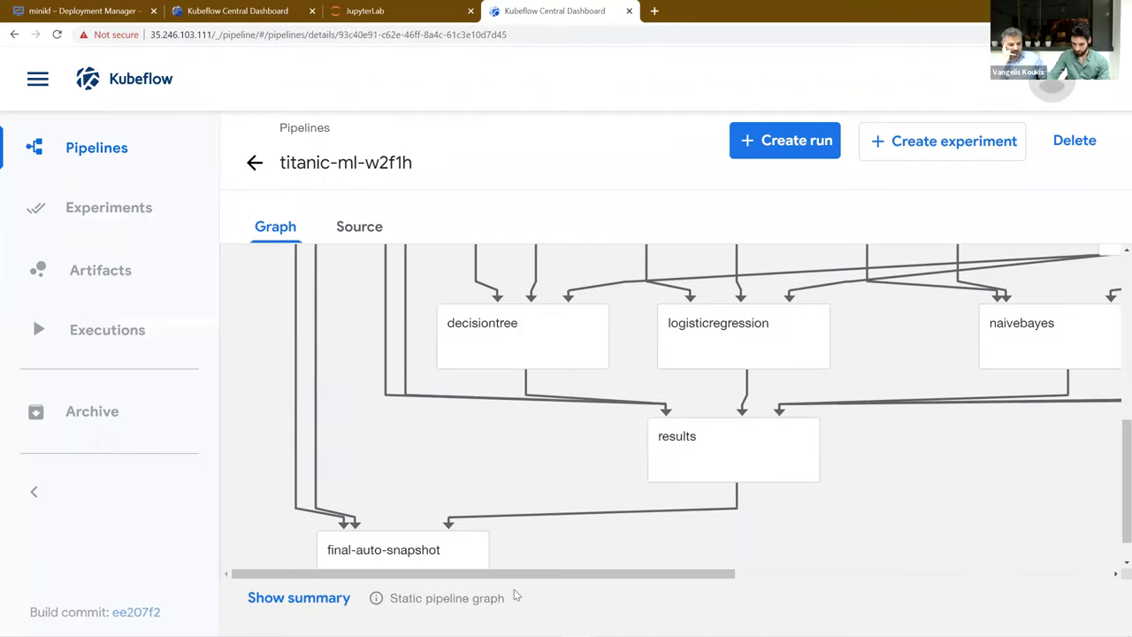
drag(579, 574, 746, 576)
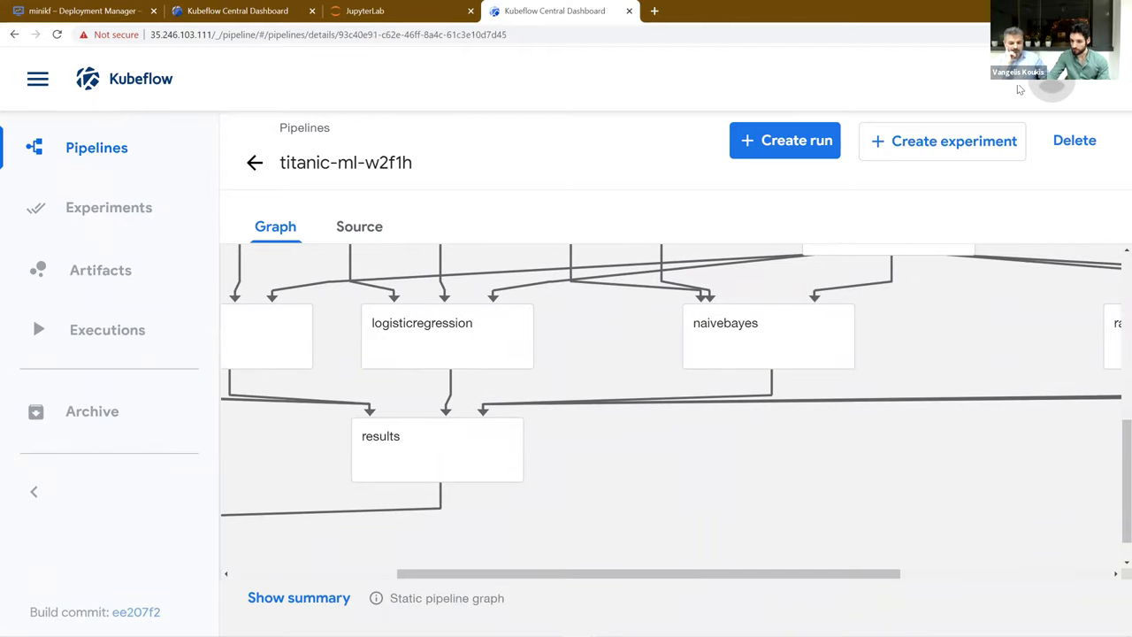
Reduce the browser zoom to 90% and review the full pipeline graph from the create-volume steps down to the results step.
click(1052, 34)
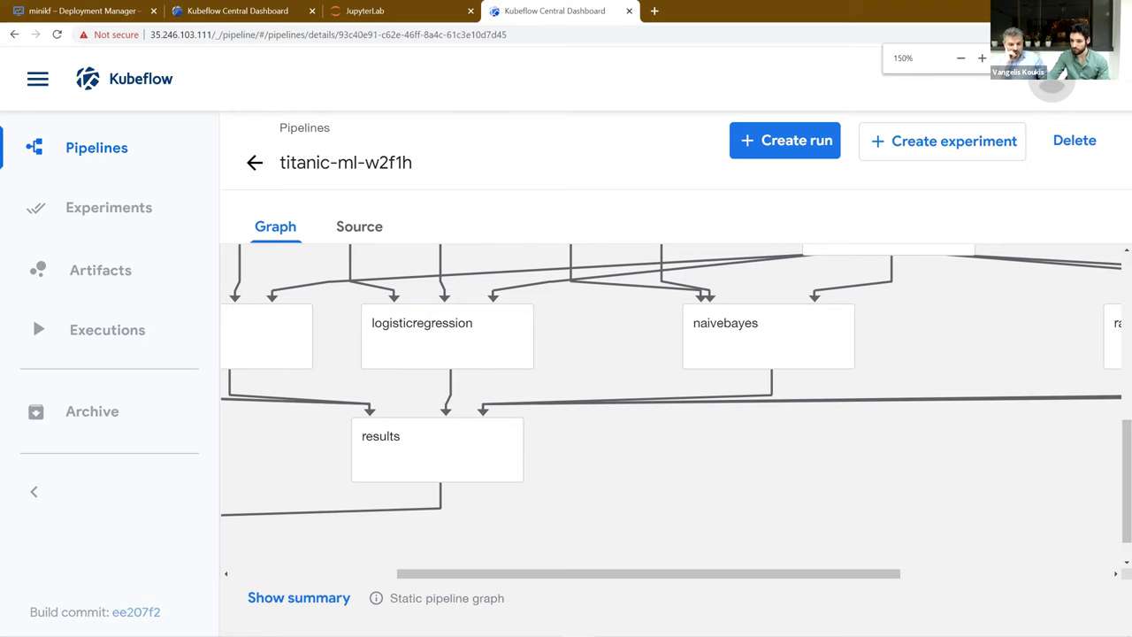
click(961, 58)
click(960, 58)
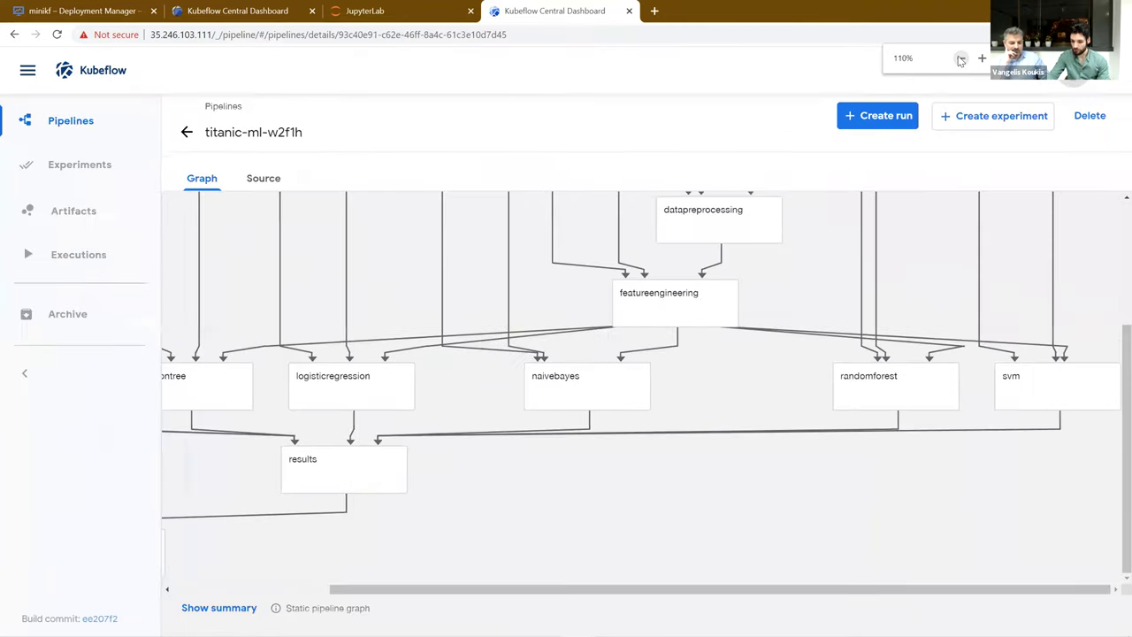
click(960, 59)
click(961, 59)
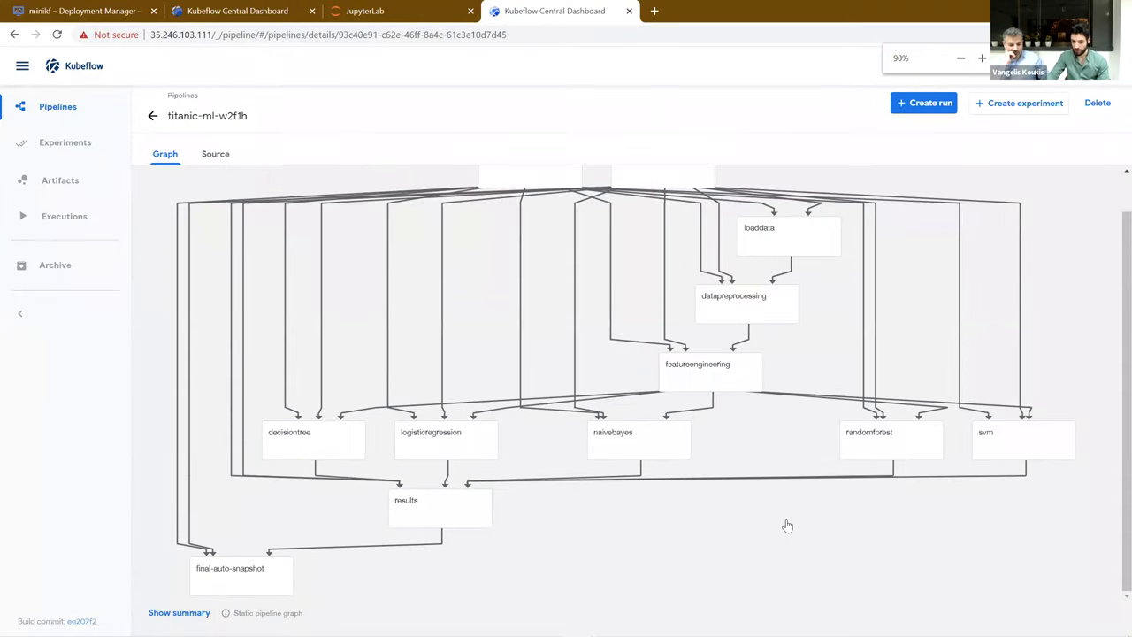
scroll(1029, 319, up, 1)
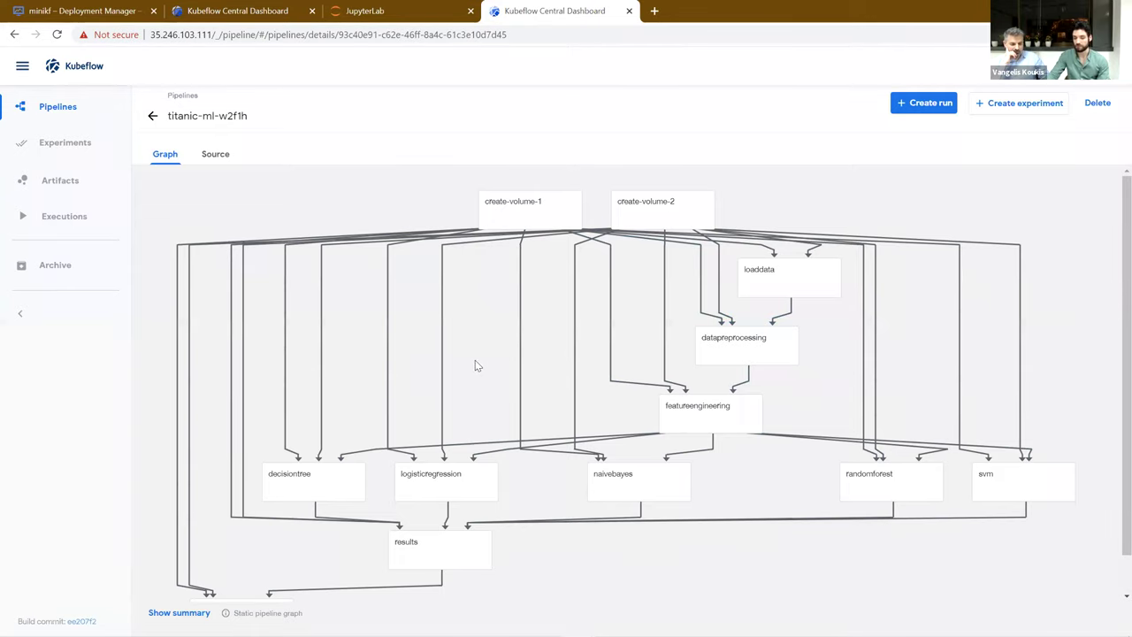
Return to the JupyterLab notebook and open the running pipeline's run details from Kale's progress list.
click(416, 12)
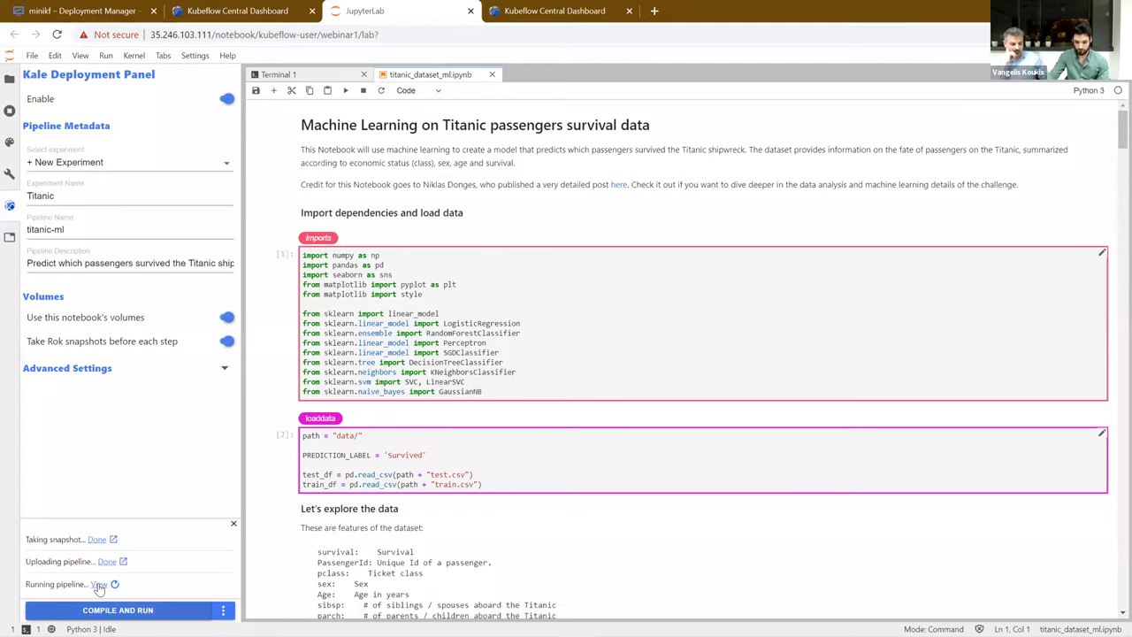
click(100, 590)
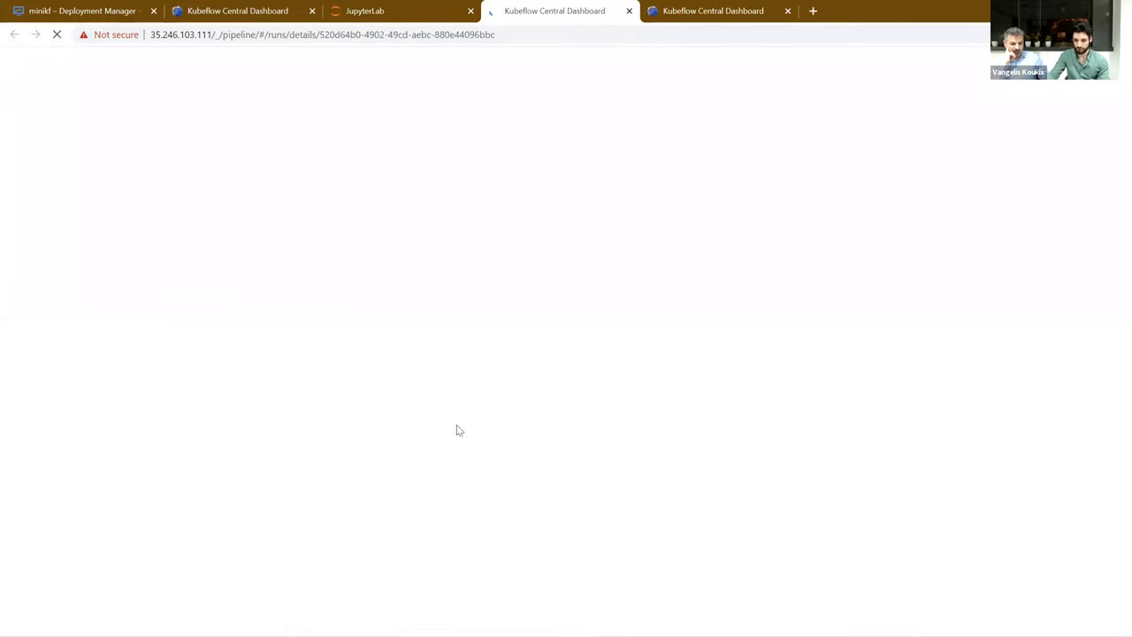